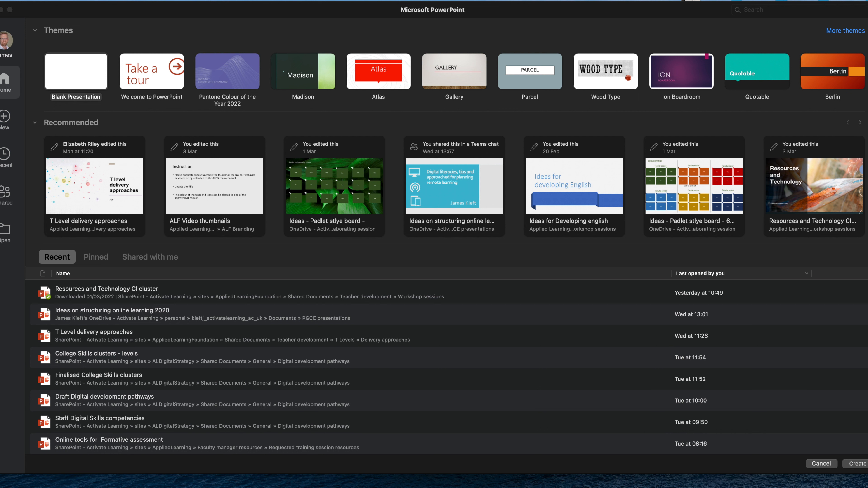
# Create a new blank presentation, move its window up and enlarge it to fill the screen.
pyautogui.click(865, 466)
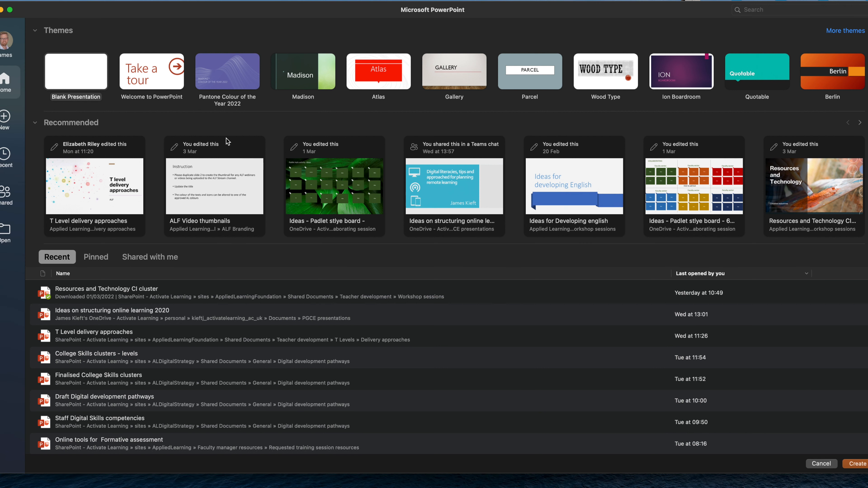
pyautogui.doubleClick(69, 73)
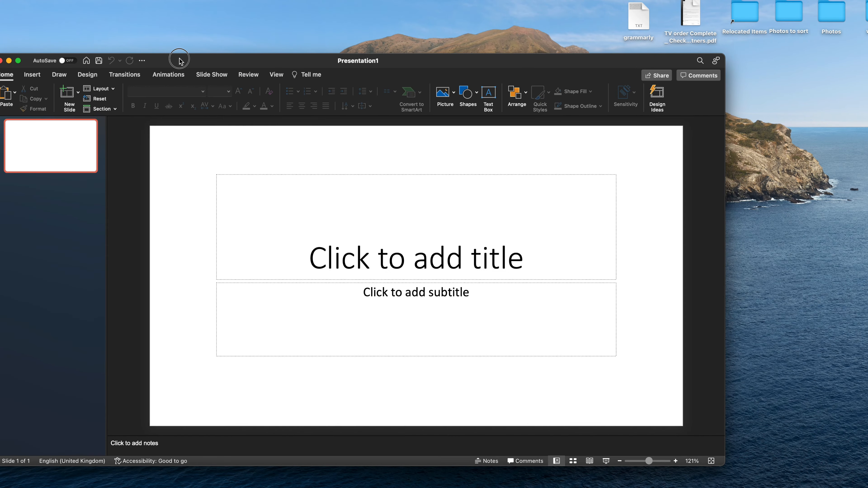
pyautogui.moveTo(179, 61); pyautogui.dragTo(175, 8)
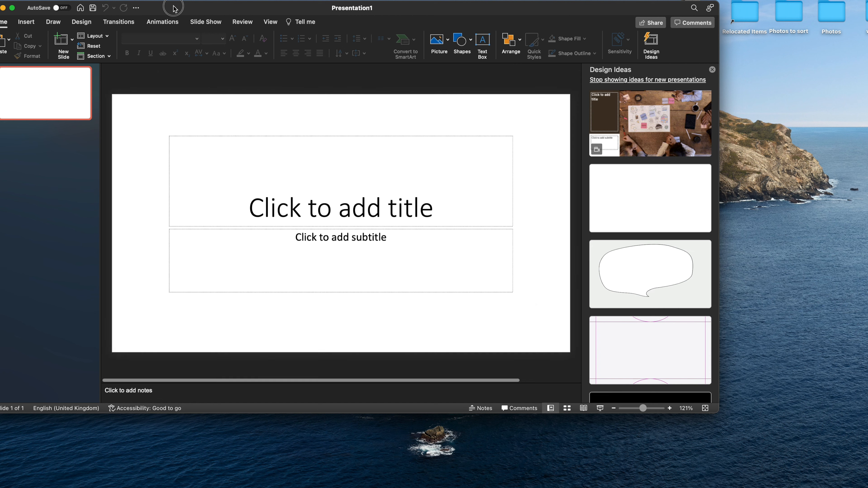
pyautogui.moveTo(721, 416); pyautogui.dragTo(867, 487)
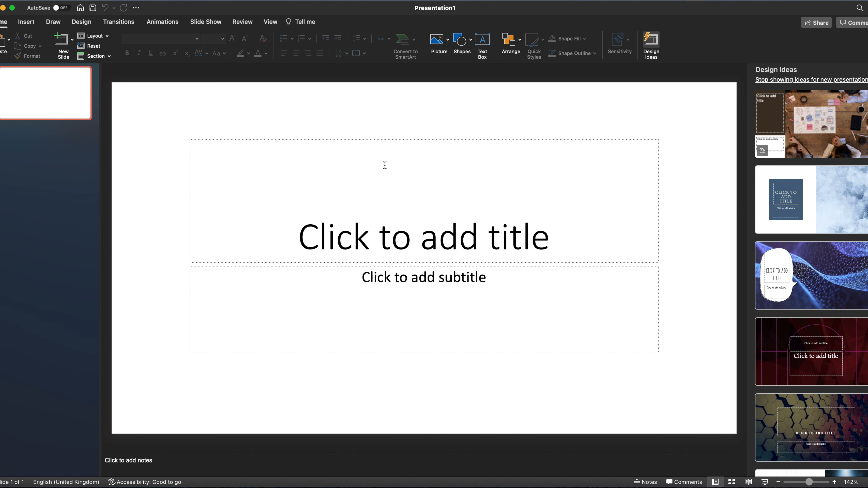
# Delete the title and subtitle placeholders from the first slide.
pyautogui.click(398, 138)
pyautogui.press('Delete')
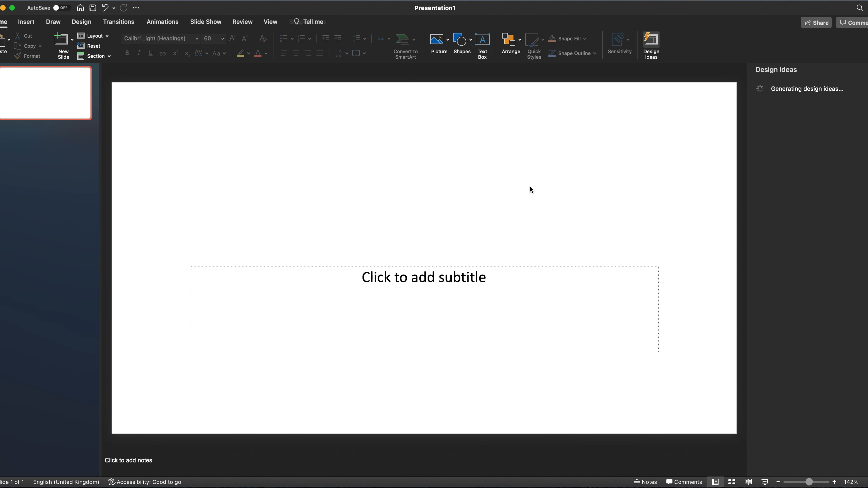
pyautogui.click(625, 265)
pyautogui.press('Delete')
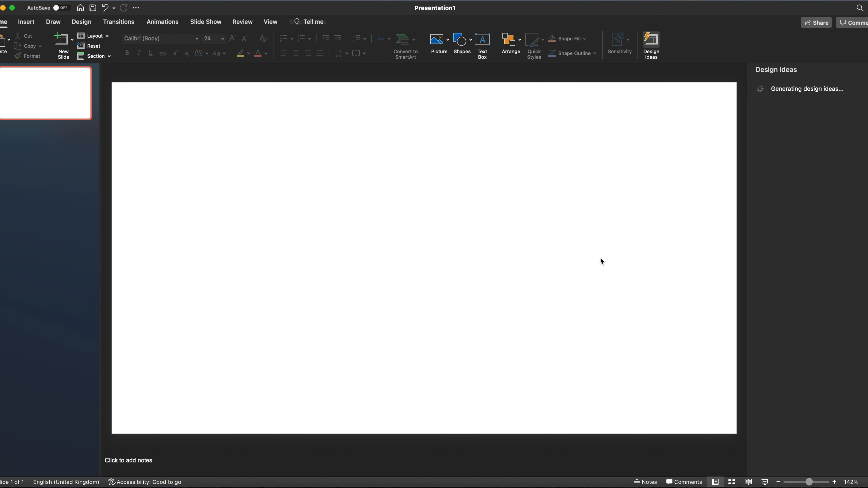
# Open the page setup for the slide size and set the slides to be sized for Custom.
pyautogui.click(206, 23)
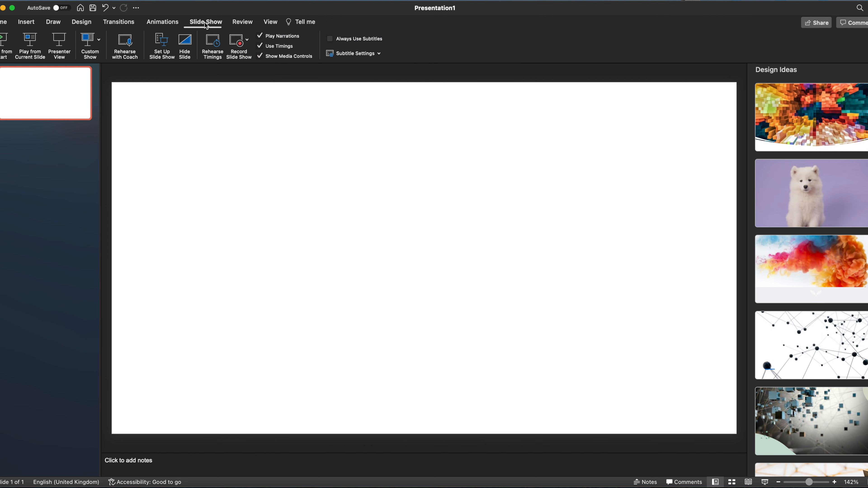
pyautogui.click(81, 22)
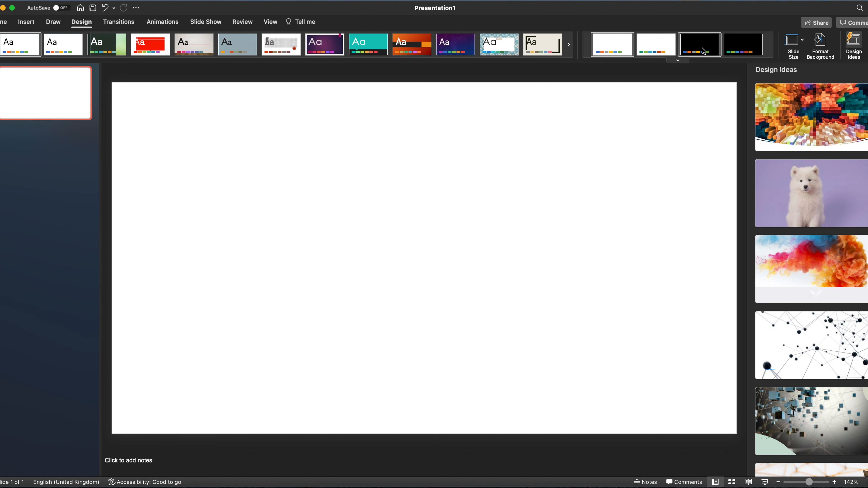
pyautogui.click(807, 43)
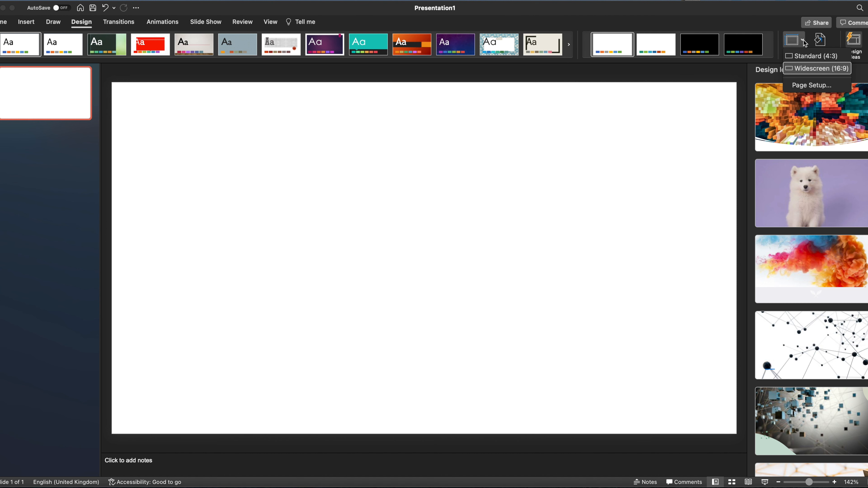
pyautogui.click(811, 88)
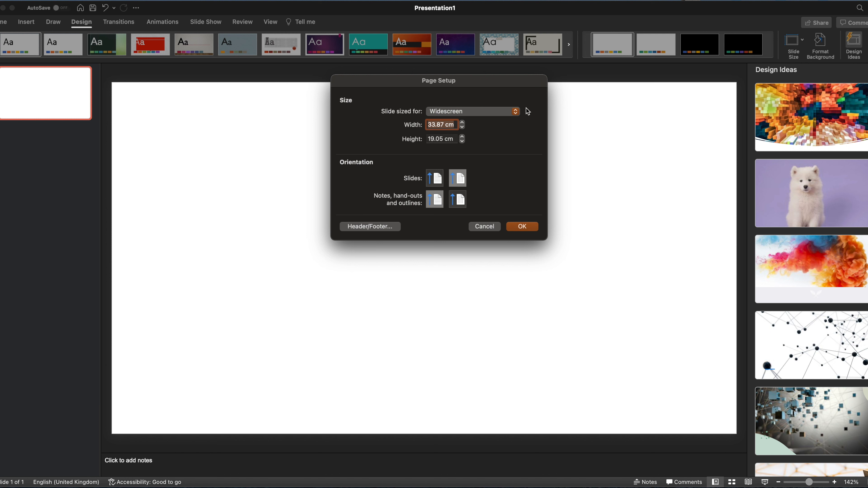
pyautogui.click(516, 112)
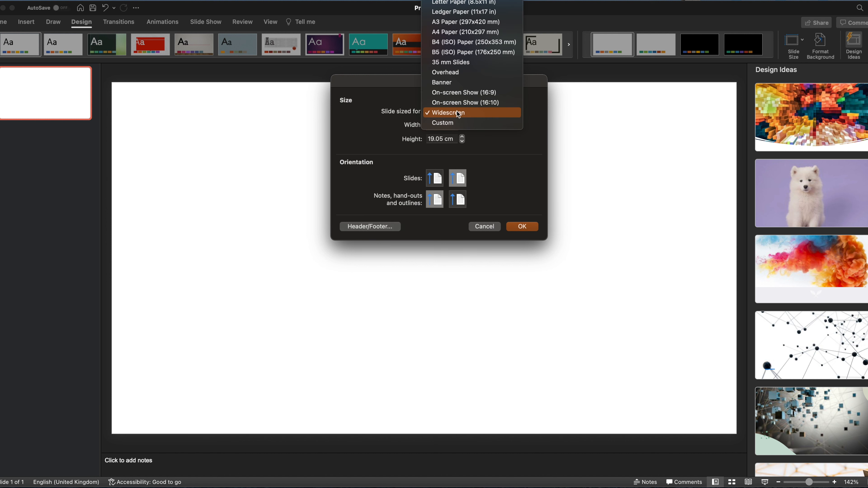
pyautogui.click(450, 122)
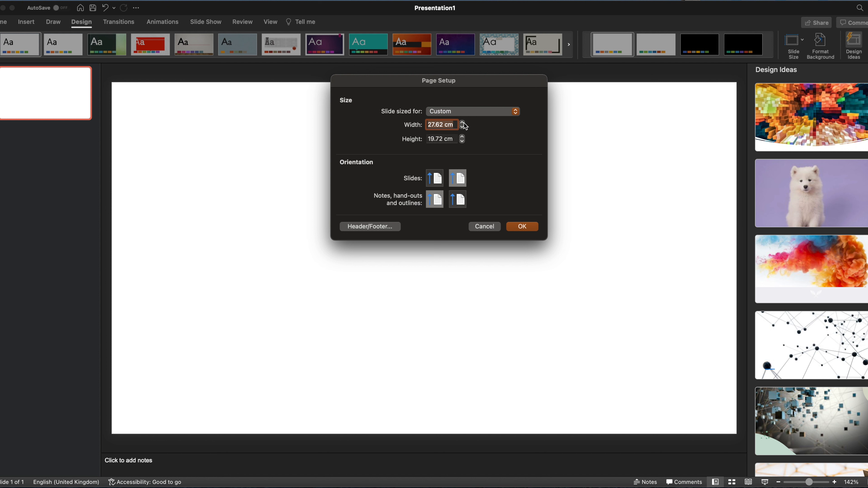
pyautogui.click(463, 122)
pyautogui.click(463, 123)
pyautogui.click(463, 123)
pyautogui.click(462, 122)
pyautogui.click(462, 123)
pyautogui.click(463, 122)
pyautogui.click(463, 123)
pyautogui.click(463, 123)
pyautogui.click(463, 122)
pyautogui.click(463, 123)
pyautogui.click(463, 122)
pyautogui.click(462, 122)
# Set the slide width to 21 cm and height to 35 cm, and apply the size with content scaled down.
pyautogui.click(430, 126)
pyautogui.moveTo(445, 125); pyautogui.dragTo(423, 128)
pyautogui.write('21')
pyautogui.click(443, 139)
pyautogui.moveTo(443, 139); pyautogui.dragTo(416, 142)
pyautogui.write('35')
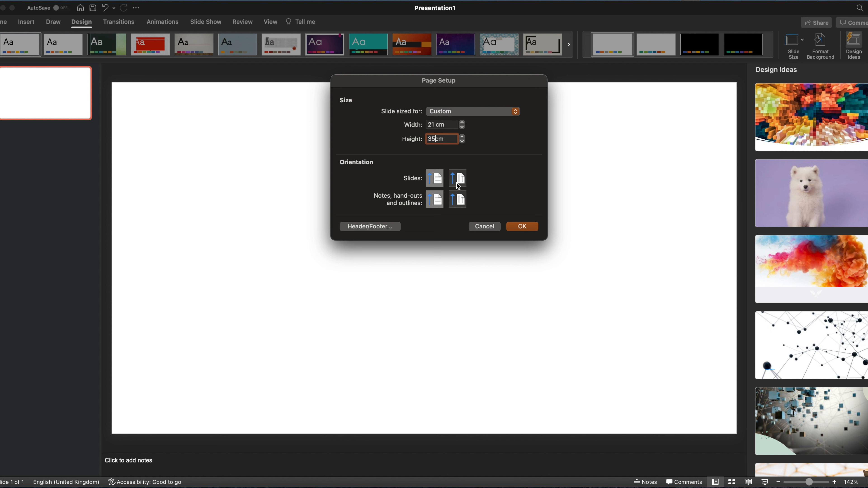
pyautogui.click(526, 227)
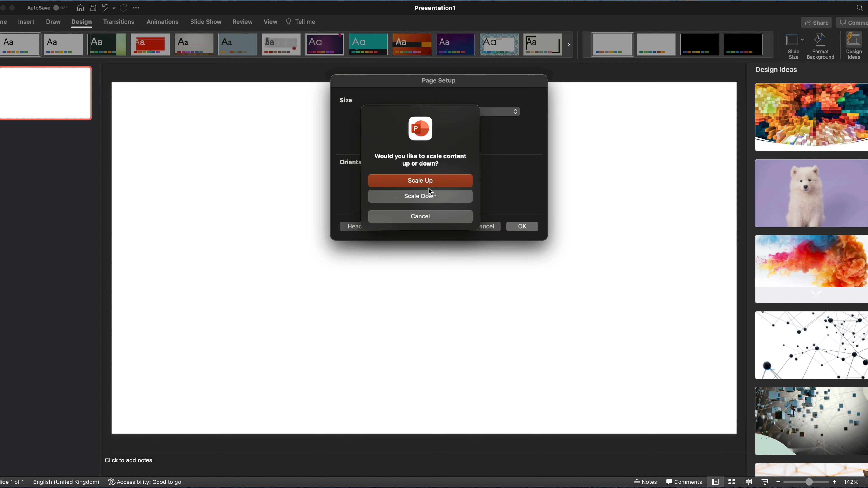
pyautogui.click(423, 196)
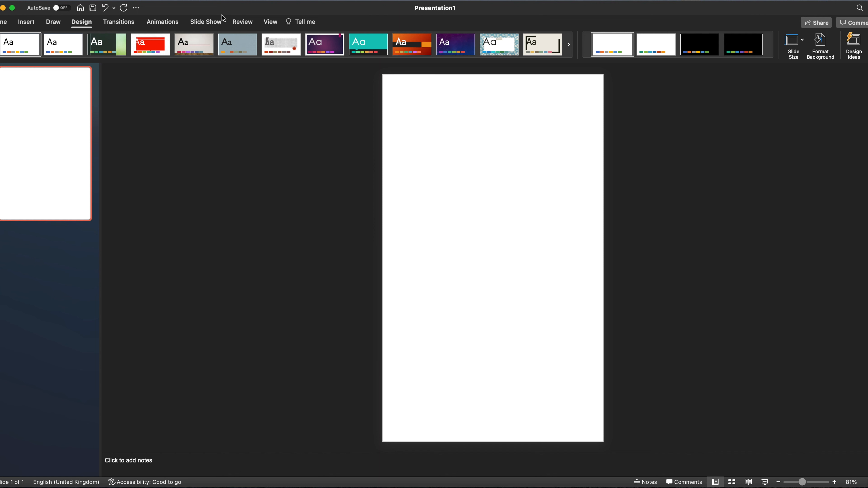
# Format the slide background with a solid fill in the darkest green theme colour.
pyautogui.click(822, 47)
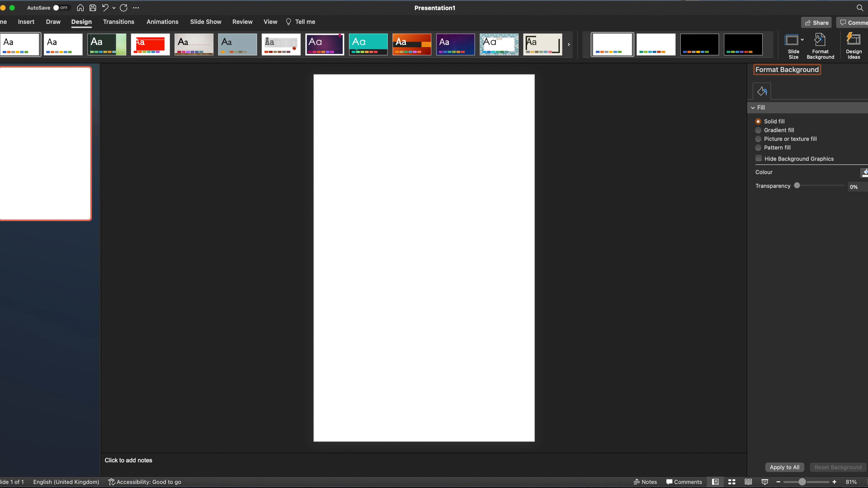
pyautogui.click(865, 173)
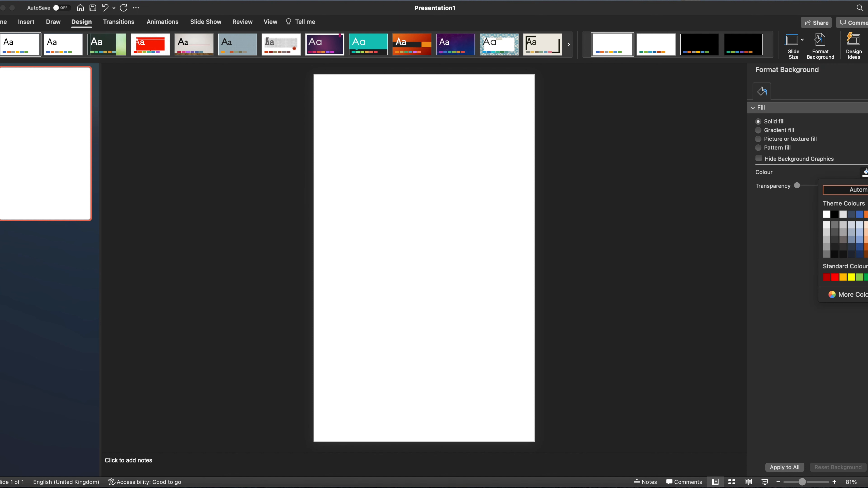
pyautogui.click(867, 254)
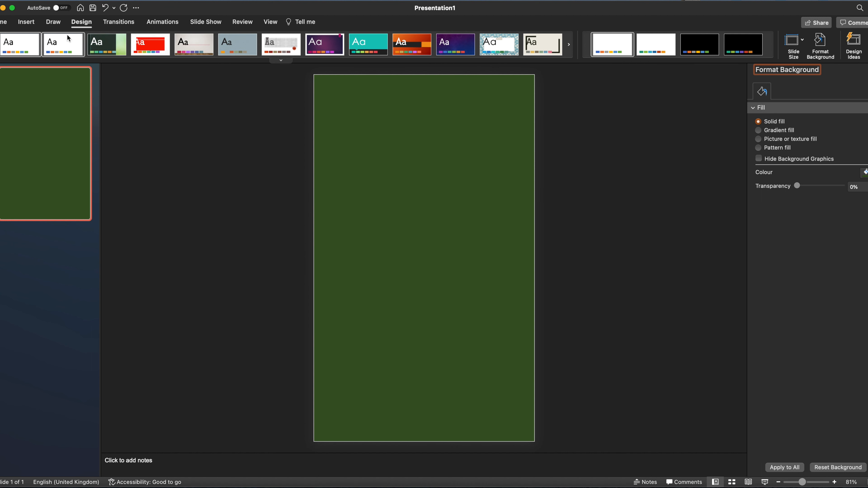
# Draw a circle about 5.3 cm in diameter near the slide's top-left corner.
pyautogui.click(30, 23)
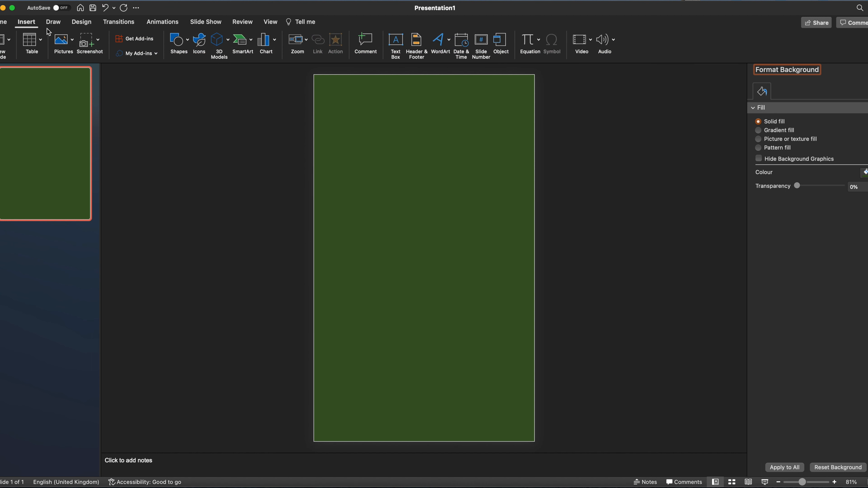
pyautogui.click(185, 43)
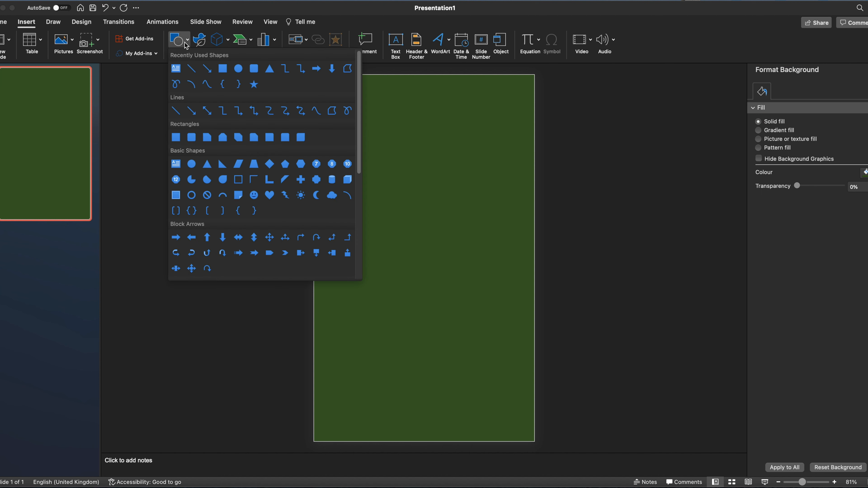
pyautogui.click(240, 71)
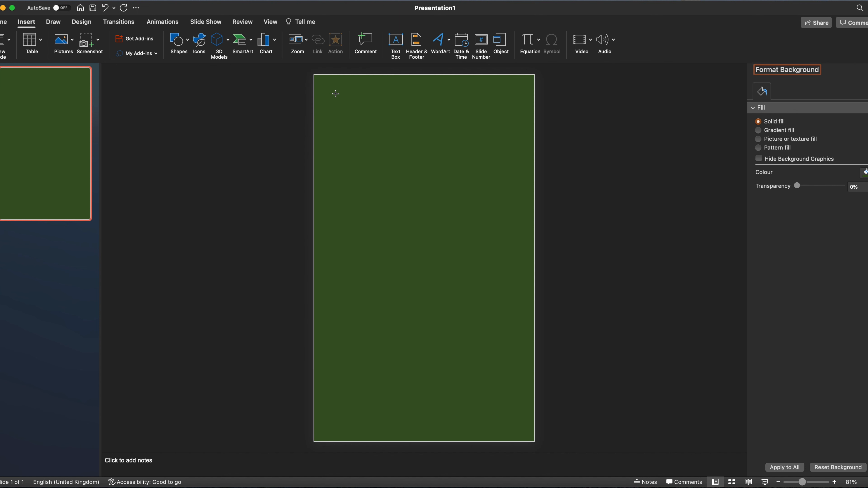
pyautogui.moveTo(335, 93); pyautogui.dragTo(391, 149)
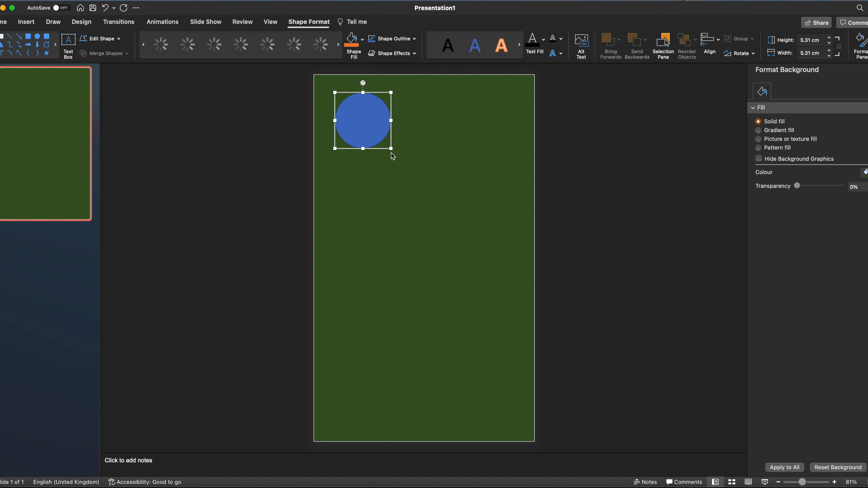
# Fill the circle with a medium-dark green theme colour slightly lighter than the background and remove its outline.
pyautogui.click(364, 40)
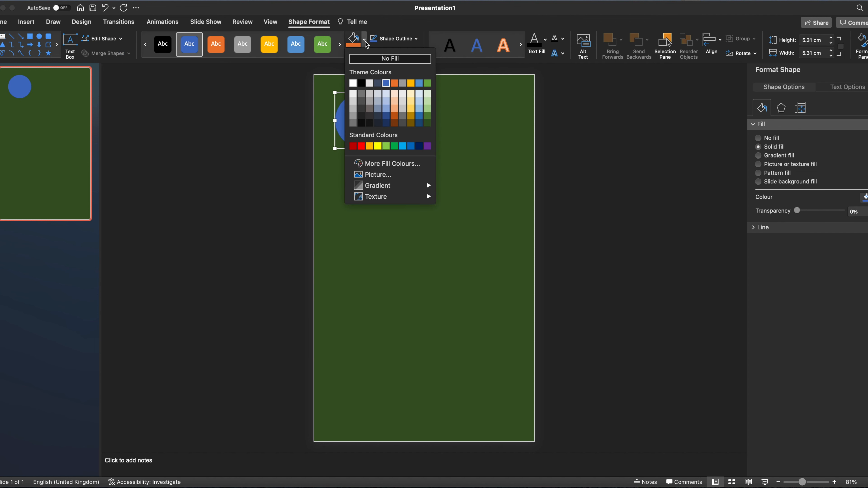
pyautogui.click(427, 109)
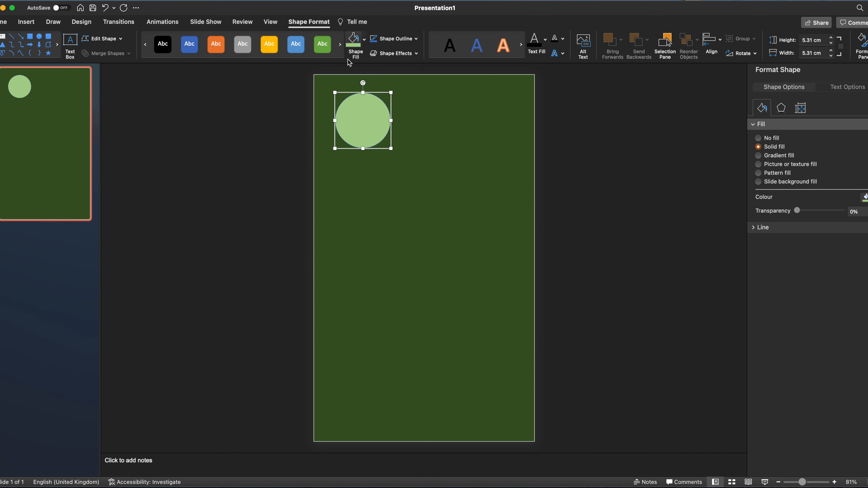
pyautogui.click(363, 45)
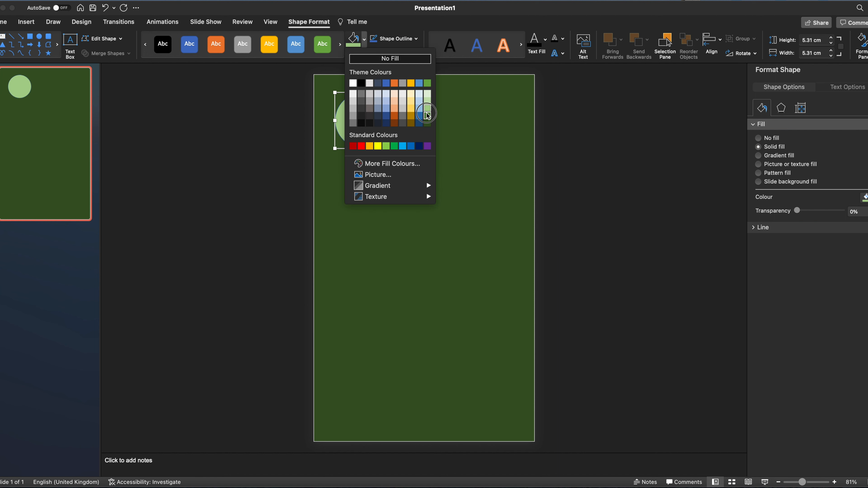
pyautogui.click(414, 117)
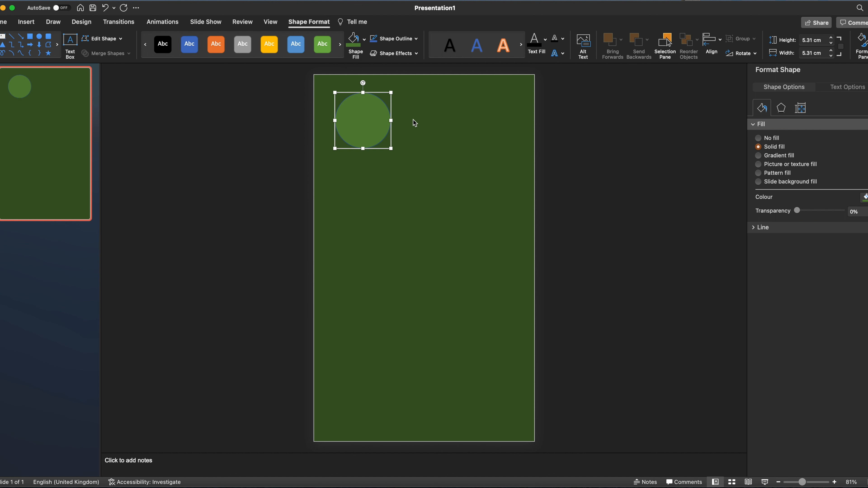
pyautogui.click(416, 39)
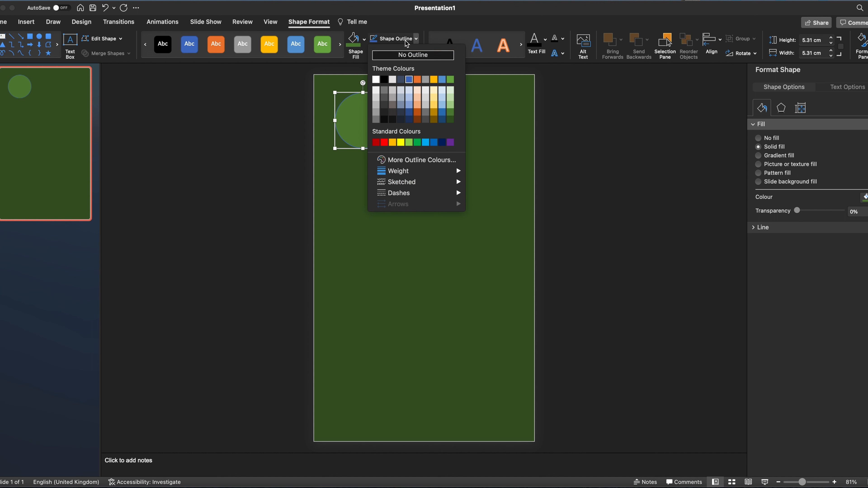
pyautogui.click(409, 55)
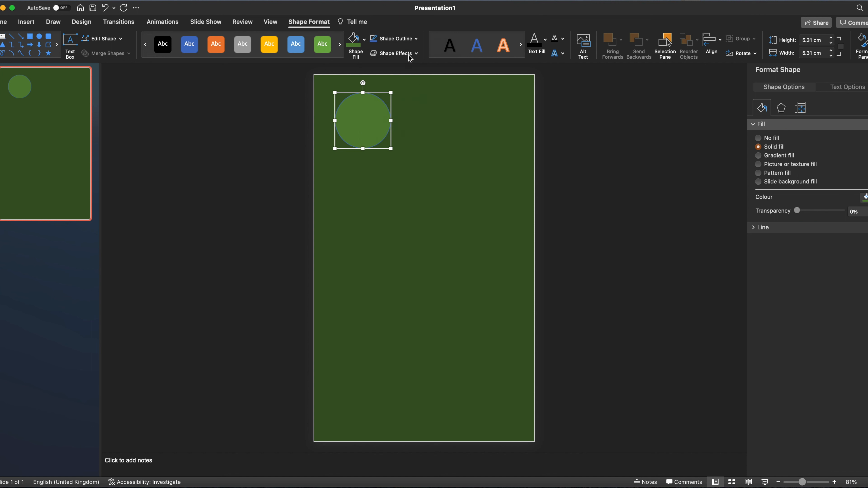
# Set the circle's fill transparency to 60% and move the circle closer to the slide's top-left corner.
pyautogui.rightClick(363, 125)
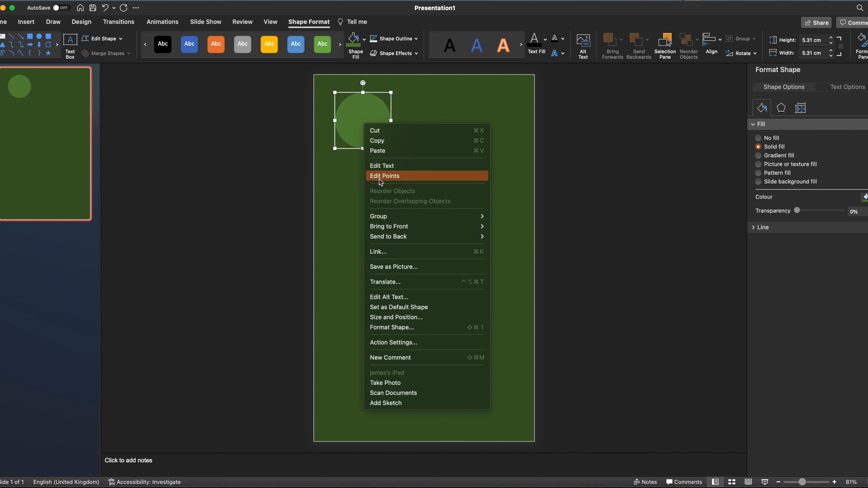
pyautogui.click(390, 328)
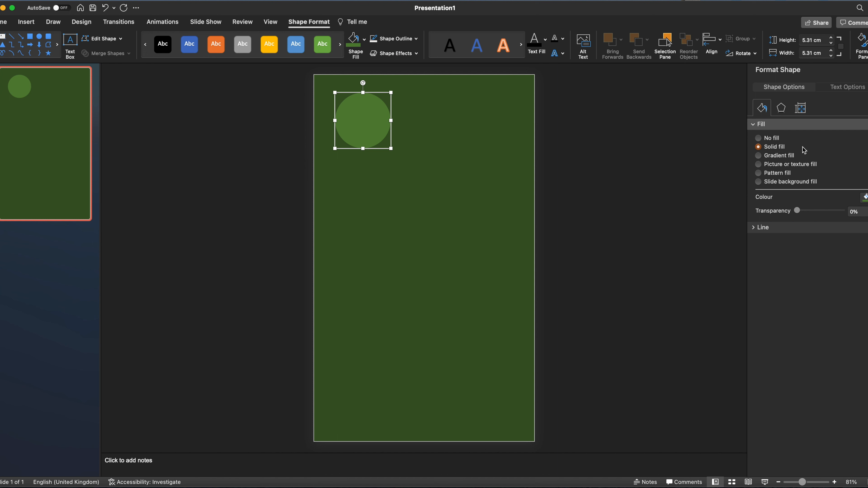
pyautogui.moveTo(797, 211); pyautogui.dragTo(824, 213)
pyautogui.click(438, 177)
pyautogui.click(366, 127)
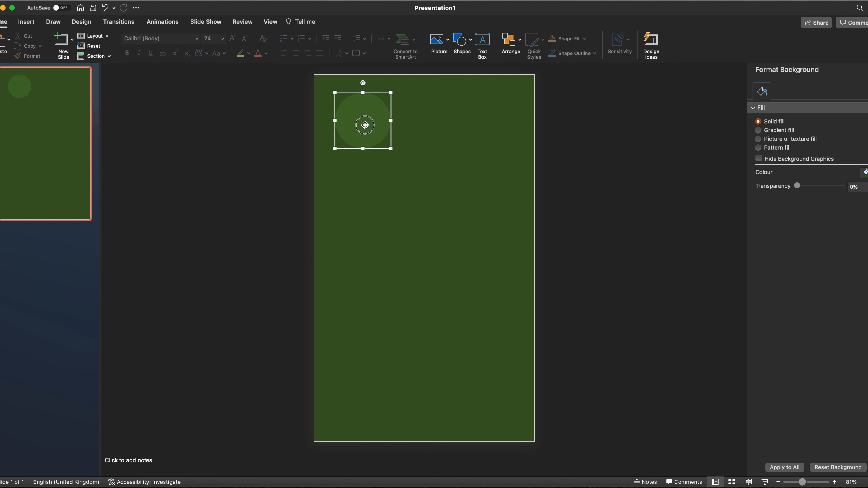
pyautogui.moveTo(366, 127); pyautogui.dragTo(354, 115)
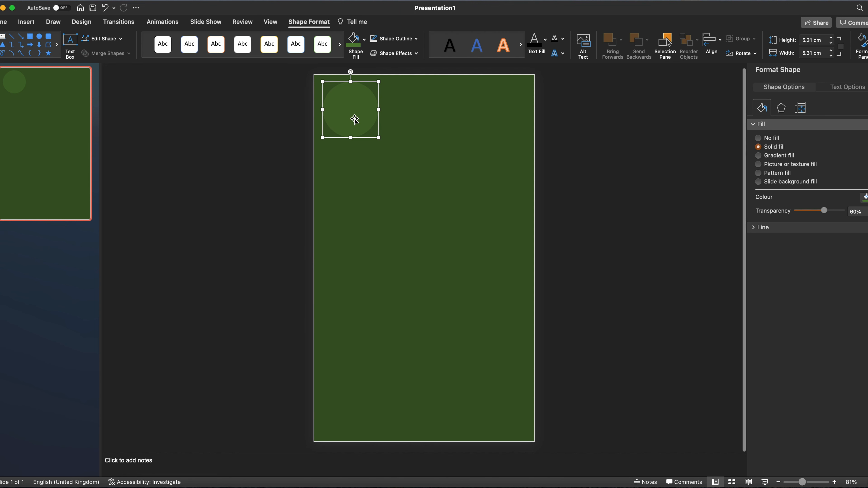
# Make two copies of the circle and align them beside the original in an evenly spaced row across the slide.
pyautogui.press('super+c')
pyautogui.press('super+v')
pyautogui.moveTo(355, 119); pyautogui.dragTo(421, 113)
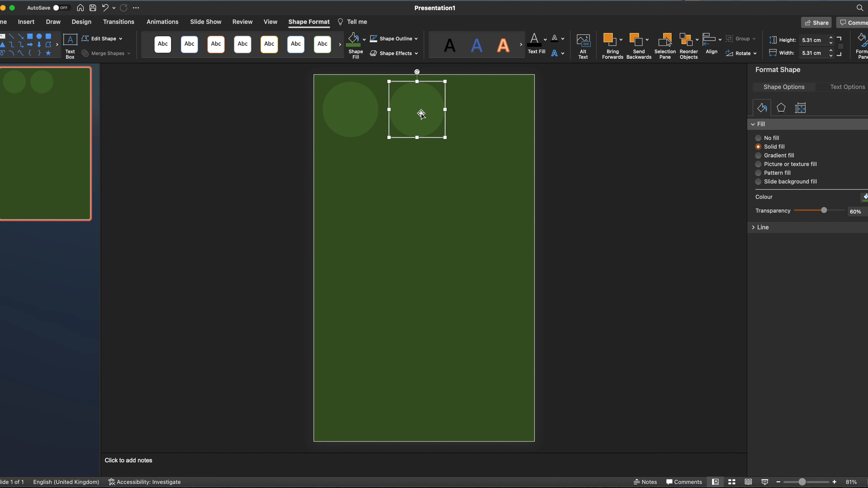
pyautogui.press('super+v')
pyautogui.moveTo(355, 121); pyautogui.dragTo(476, 115)
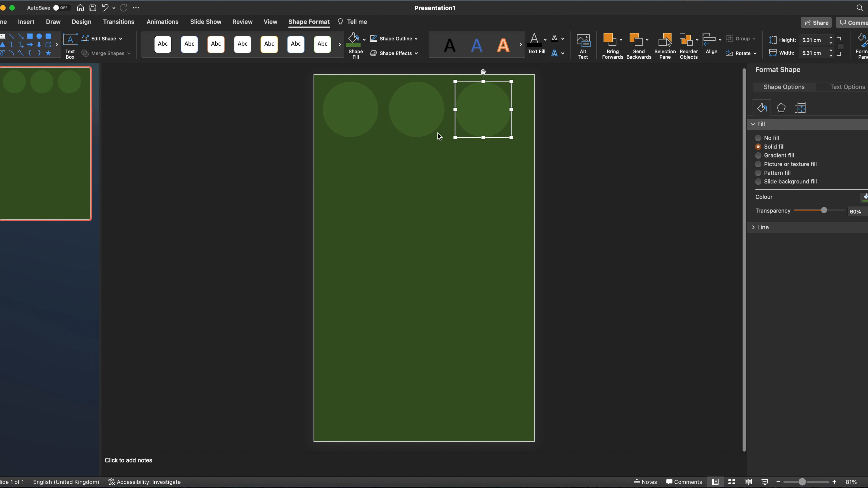
# Copy the row of three circles and shift the original row slightly to centre it horizontally on the slide.
pyautogui.keyDown('shift'); pyautogui.click(420, 117); pyautogui.keyUp('shift')
pyautogui.keyDown('shift'); pyautogui.click(369, 115); pyautogui.keyUp('shift')
pyautogui.rightClick(370, 117)
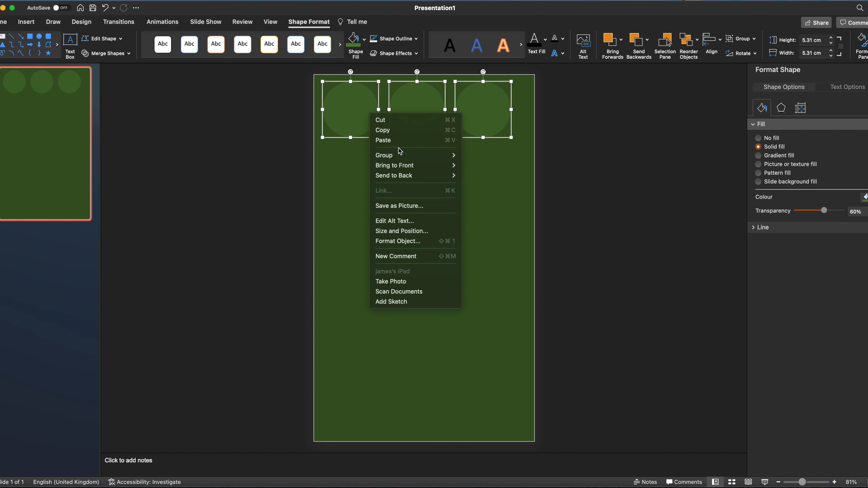
pyautogui.moveTo(401, 158)
pyautogui.click(342, 171)
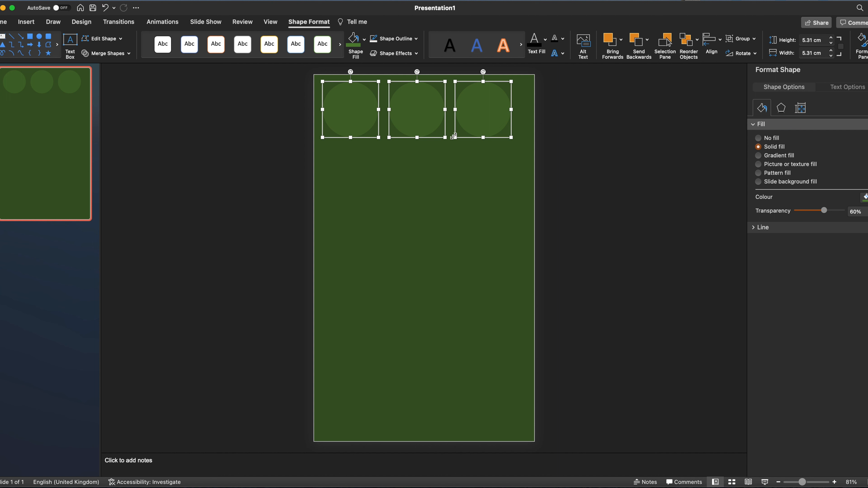
pyautogui.moveTo(418, 119); pyautogui.dragTo(425, 120)
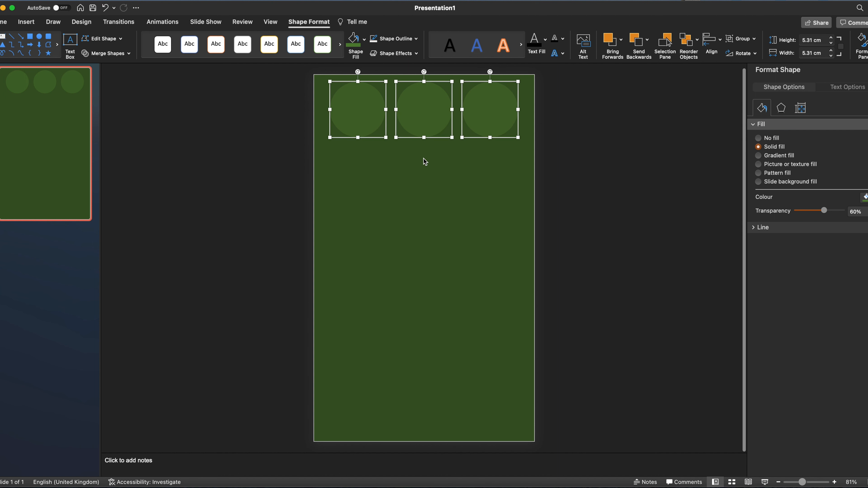
# Add five copies of the circle row below the first, aligned and evenly spaced down to the slide's lower edge.
pyautogui.press('super+v')
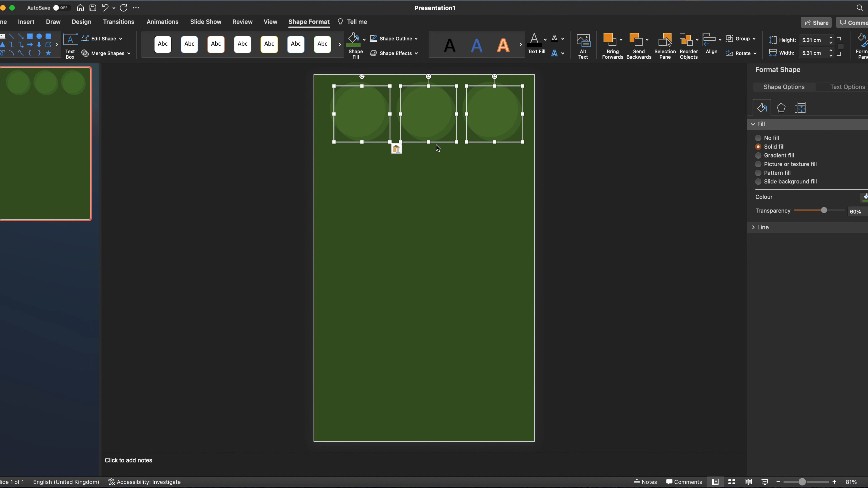
pyautogui.moveTo(430, 122); pyautogui.dragTo(428, 179)
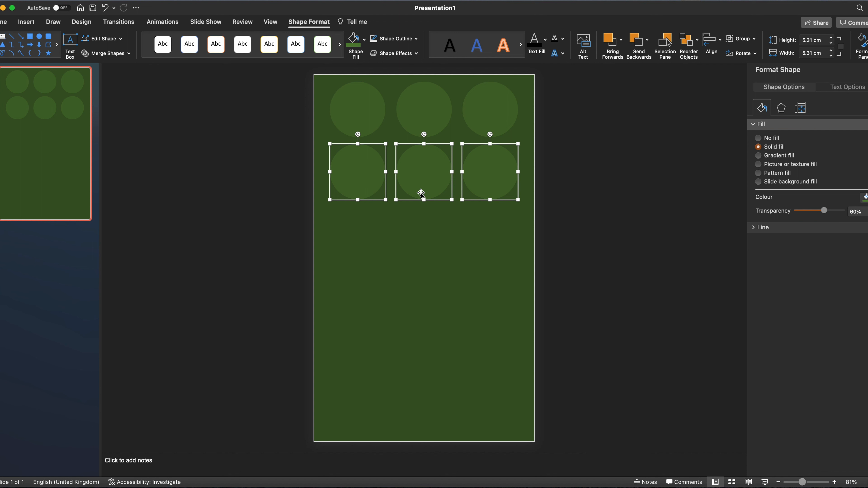
pyautogui.press('super+v')
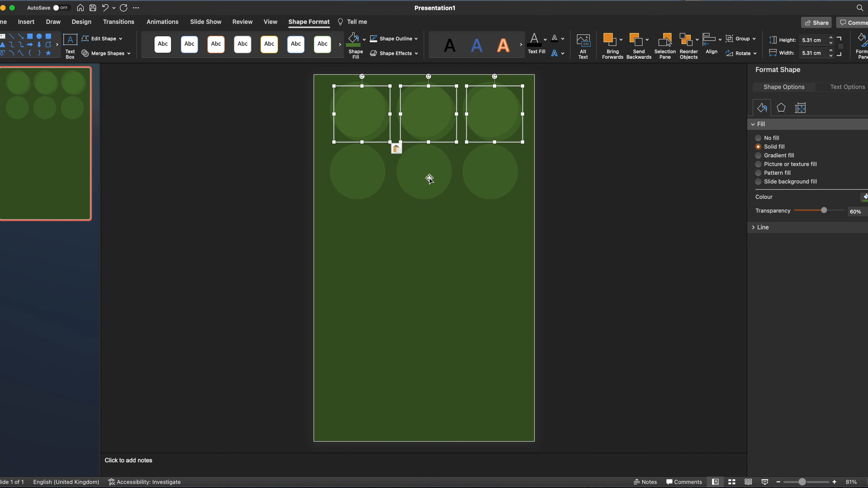
pyautogui.moveTo(428, 117); pyautogui.dragTo(426, 237)
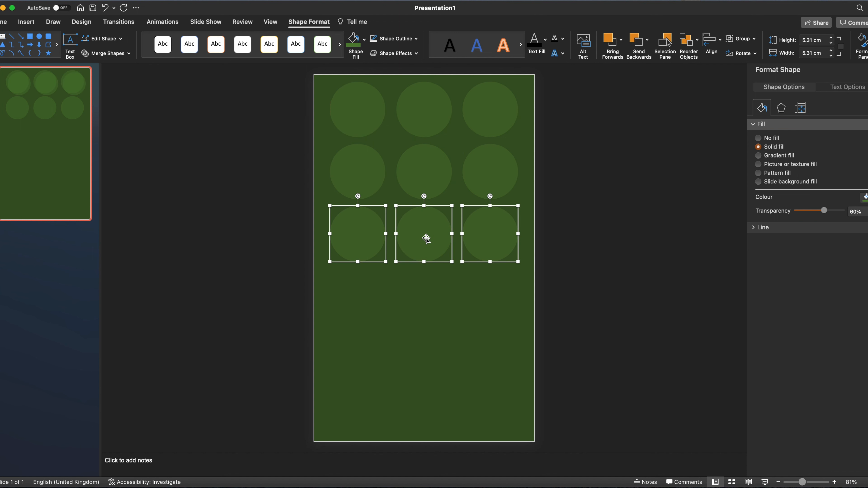
pyautogui.press('super+v')
pyautogui.moveTo(427, 240); pyautogui.dragTo(429, 300)
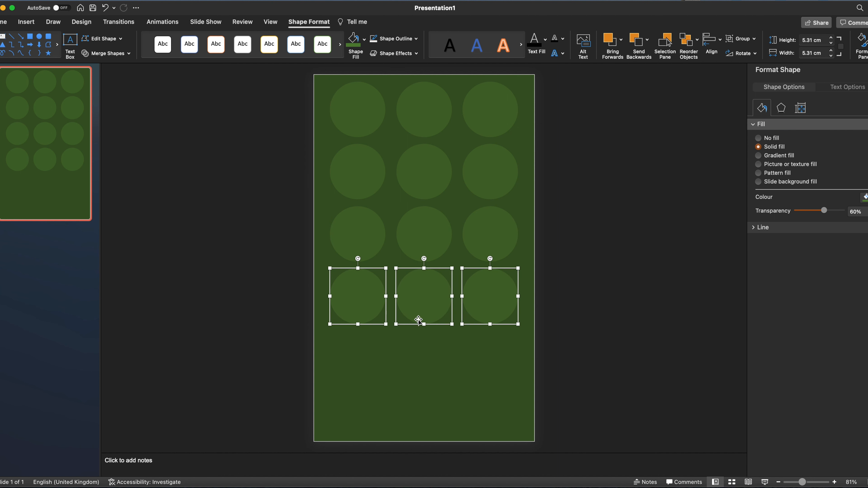
pyautogui.press('super+v')
pyautogui.moveTo(427, 249); pyautogui.dragTo(423, 367)
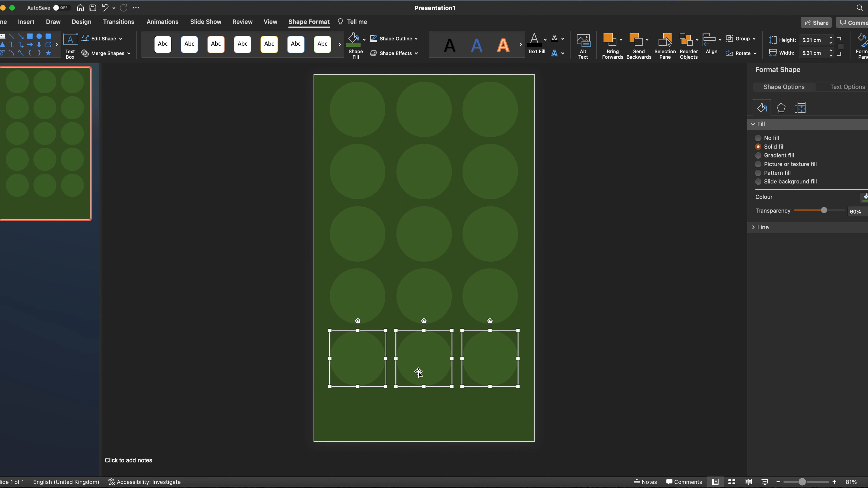
pyautogui.press('super+v')
pyautogui.moveTo(424, 245); pyautogui.dragTo(421, 427)
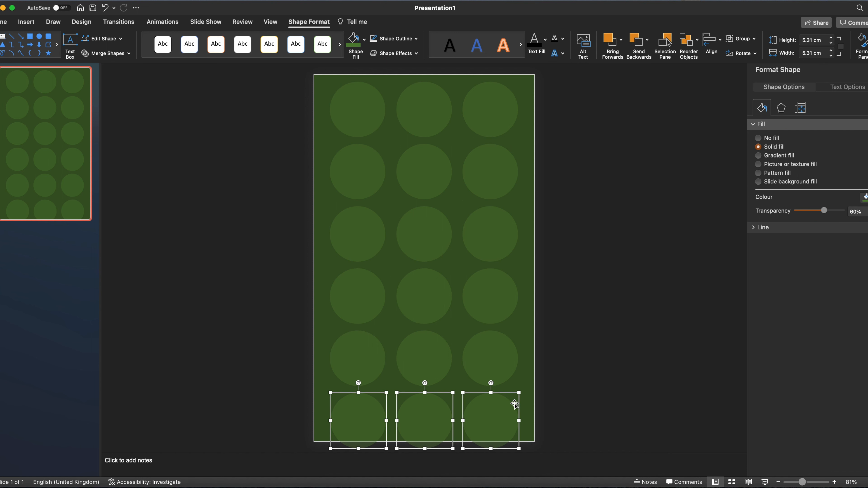
pyautogui.click(447, 321)
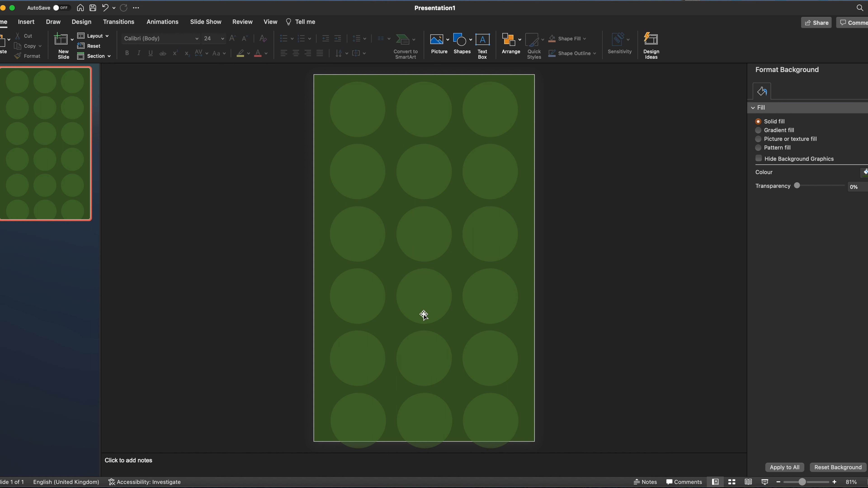
# Select all the circles in the six rows and set their fill transparency to 86%.
pyautogui.click(349, 111)
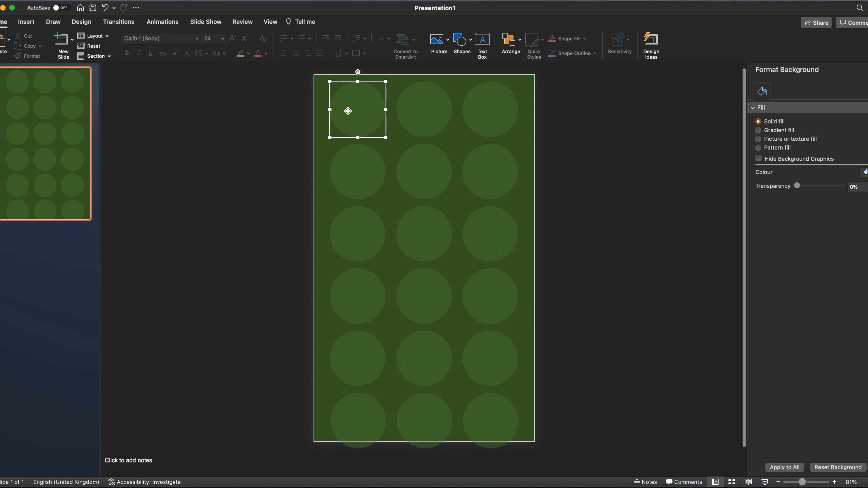
pyautogui.keyDown('shift'); pyautogui.click(422, 110); pyautogui.keyUp('shift')
pyautogui.keyDown('shift'); pyautogui.click(500, 120); pyautogui.keyUp('shift')
pyautogui.keyDown('shift'); pyautogui.click(349, 179); pyautogui.keyUp('shift')
pyautogui.keyDown('shift'); pyautogui.click(434, 175); pyautogui.keyUp('shift')
pyautogui.keyDown('shift'); pyautogui.click(501, 180); pyautogui.keyUp('shift')
pyautogui.keyDown('shift'); pyautogui.click(368, 231); pyautogui.keyUp('shift')
pyautogui.keyDown('shift'); pyautogui.click(427, 244); pyautogui.keyUp('shift')
pyautogui.moveTo(502, 240); pyautogui.dragTo(491, 240)
pyautogui.keyDown('shift'); pyautogui.click(368, 295); pyautogui.keyUp('shift')
pyautogui.keyDown('shift'); pyautogui.click(416, 300); pyautogui.keyUp('shift')
pyautogui.keyDown('shift'); pyautogui.click(497, 304); pyautogui.keyUp('shift')
pyautogui.keyDown('shift'); pyautogui.click(496, 349); pyautogui.keyUp('shift')
pyautogui.keyDown('shift'); pyautogui.click(443, 370); pyautogui.keyUp('shift')
pyautogui.keyDown('shift'); pyautogui.click(359, 372); pyautogui.keyUp('shift')
pyautogui.keyDown('shift'); pyautogui.click(363, 431); pyautogui.keyUp('shift')
pyautogui.keyDown('shift'); pyautogui.click(432, 422); pyautogui.keyUp('shift')
pyautogui.keyDown('shift'); pyautogui.click(482, 423); pyautogui.keyUp('shift')
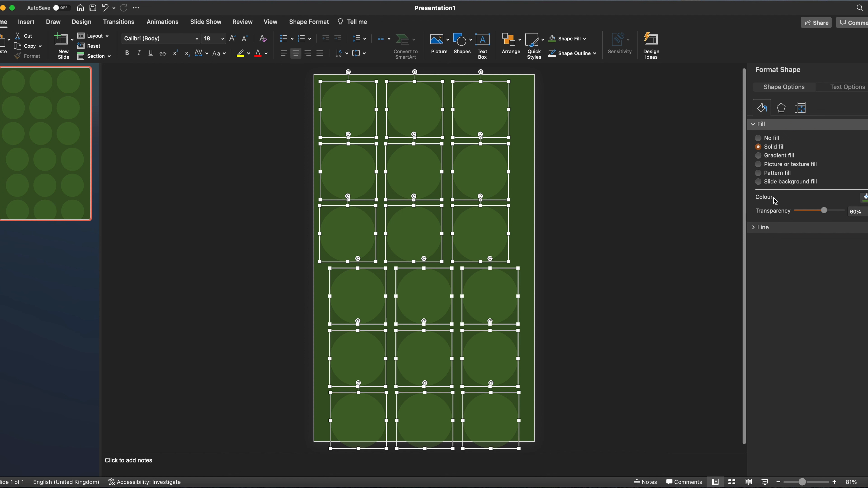
pyautogui.moveTo(823, 210); pyautogui.dragTo(836, 212)
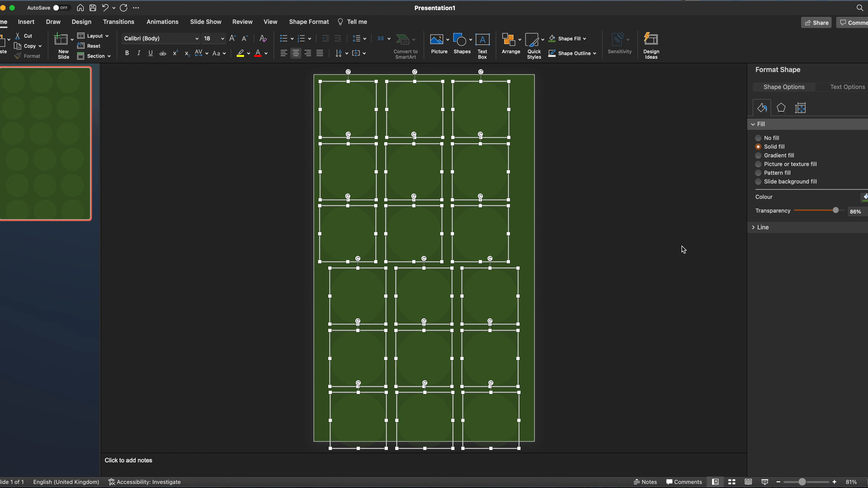
pyautogui.click(676, 251)
# Select the nine circles in the upper three rows and move them back in line with the lower three rows.
pyautogui.moveTo(320, 84); pyautogui.dragTo(532, 260)
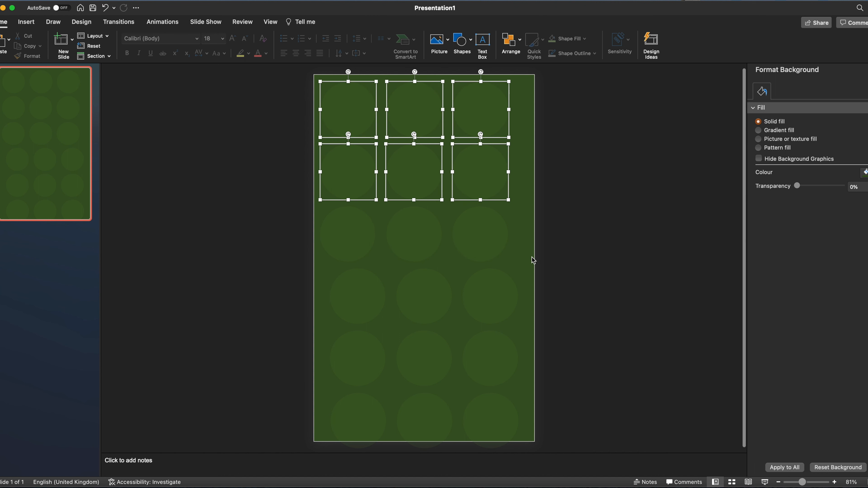
pyautogui.keyDown('shift'); pyautogui.click(346, 231); pyautogui.keyUp('shift')
pyautogui.keyDown('shift'); pyautogui.click(400, 237); pyautogui.keyUp('shift')
pyautogui.keyDown('shift'); pyautogui.click(476, 237); pyautogui.keyUp('shift')
pyautogui.moveTo(480, 174); pyautogui.dragTo(487, 174)
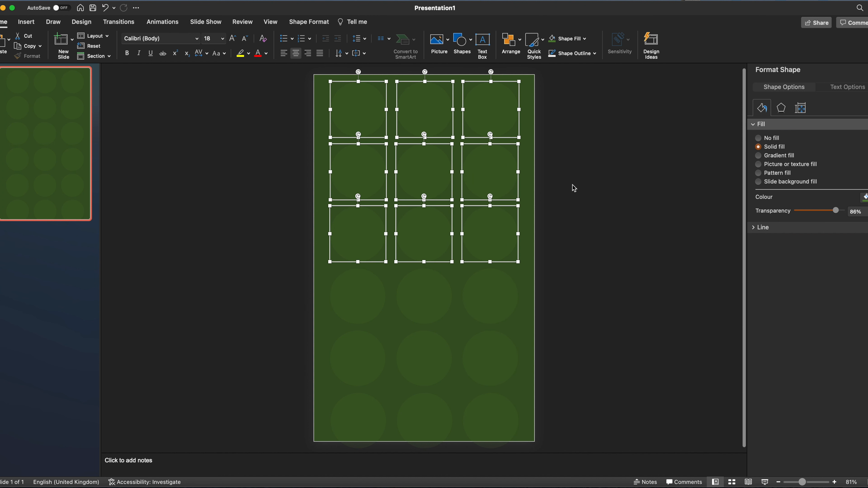
pyautogui.rightClick(487, 114)
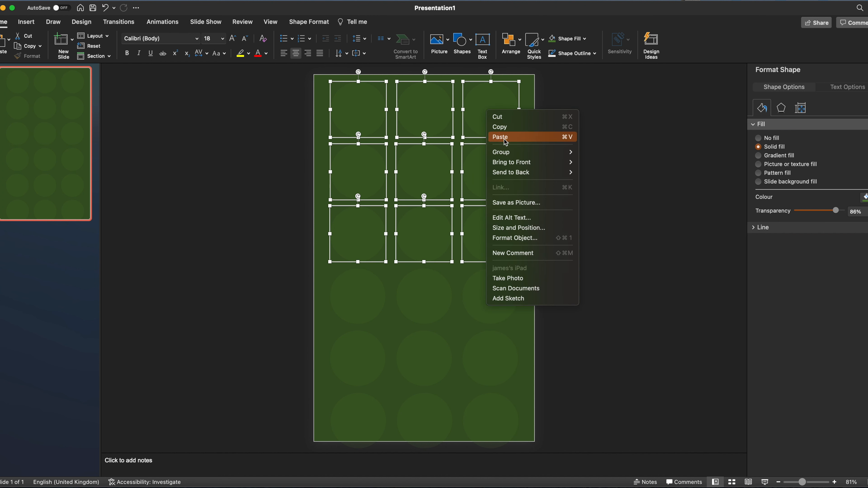
pyautogui.moveTo(510, 151)
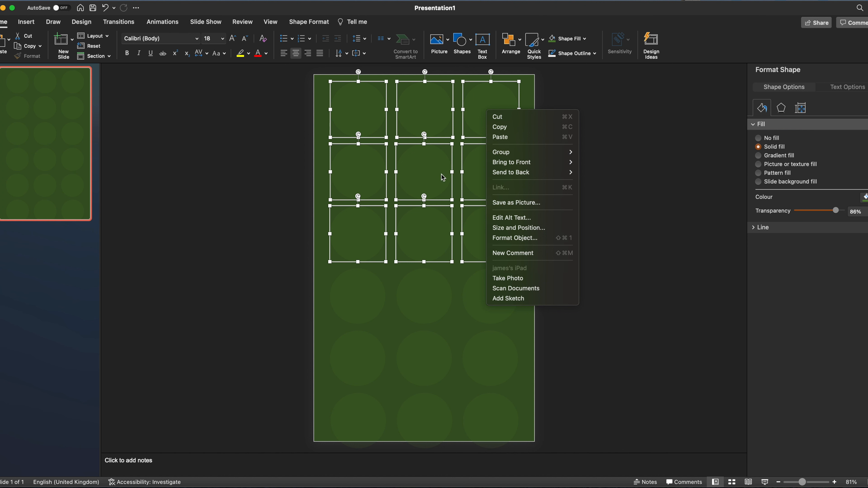
pyautogui.click(630, 104)
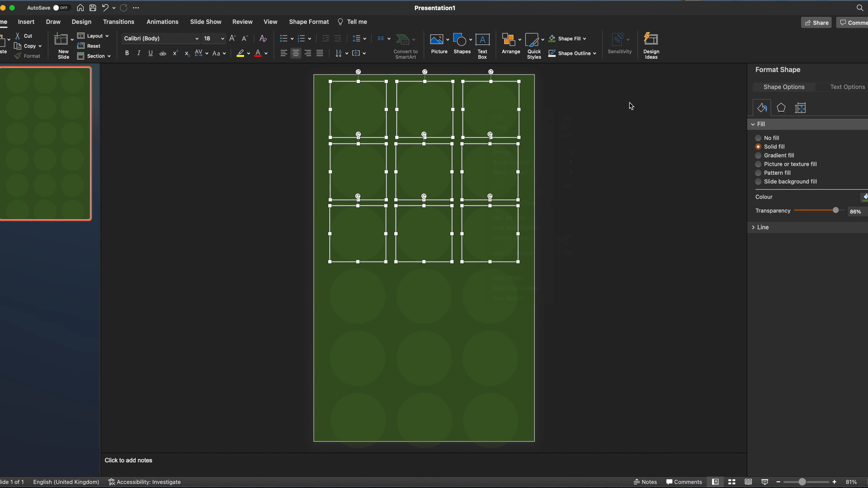
pyautogui.click(629, 103)
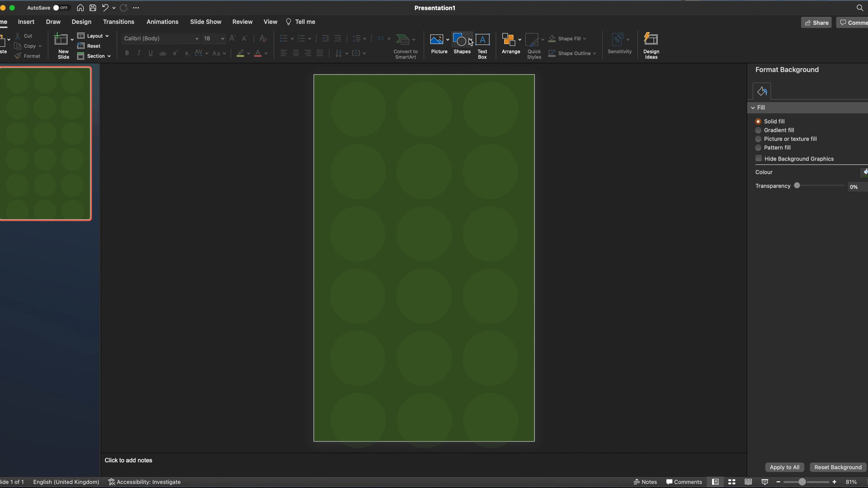
# Draw a circle about 7.2 cm in diameter in the upper-left part of the slide.
pyautogui.click(27, 22)
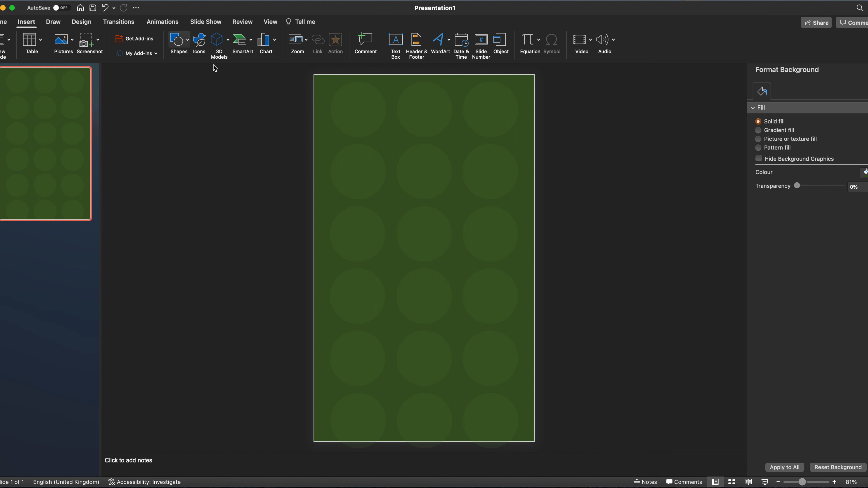
pyautogui.click(190, 47)
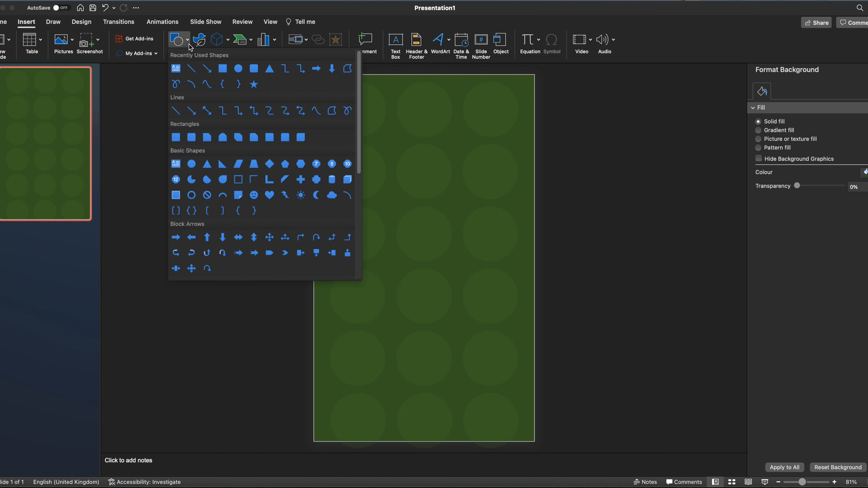
pyautogui.click(238, 72)
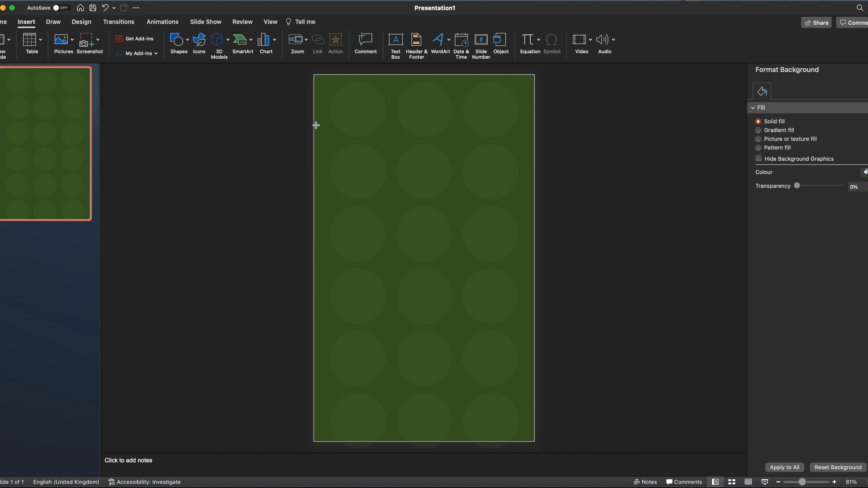
pyautogui.moveTo(341, 118); pyautogui.dragTo(414, 194)
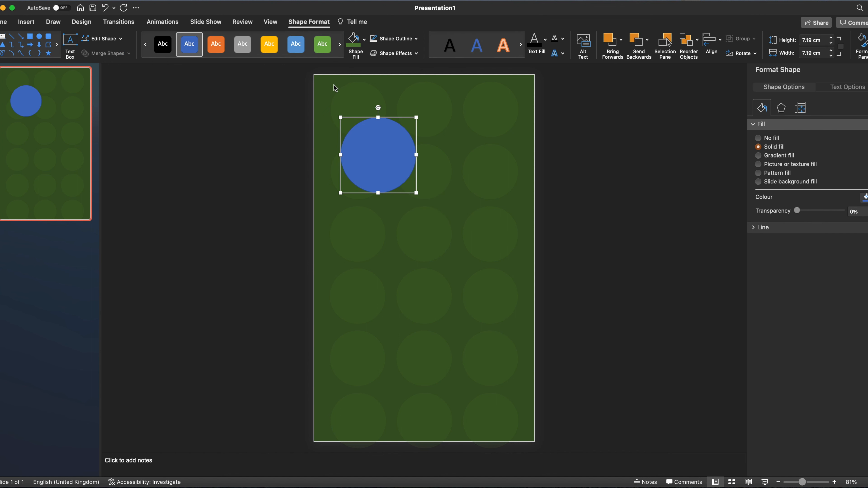
# Fill the new circle with white and move it close to the slide's left edge, just below the first row of pattern circles.
pyautogui.click(364, 41)
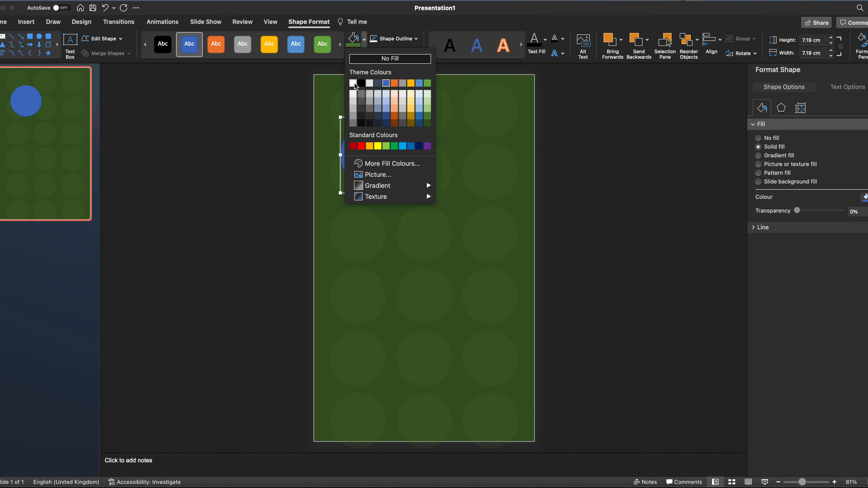
pyautogui.click(366, 46)
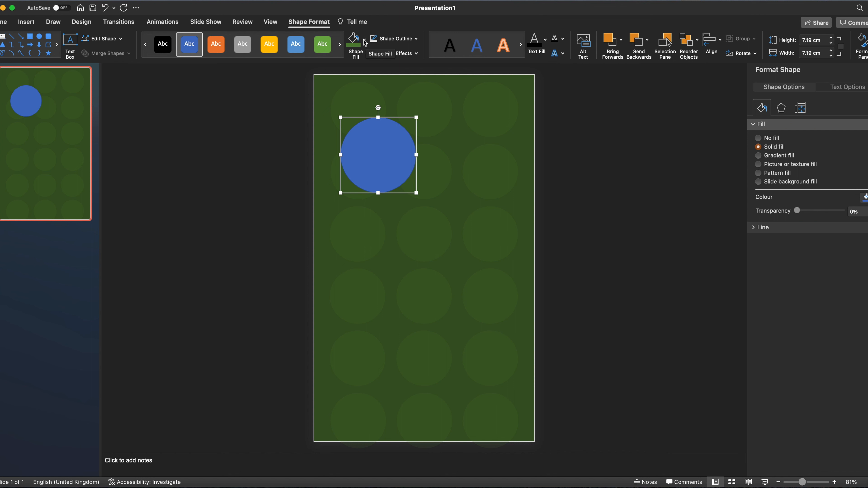
pyautogui.click(365, 45)
pyautogui.click(352, 83)
pyautogui.moveTo(380, 166); pyautogui.dragTo(363, 191)
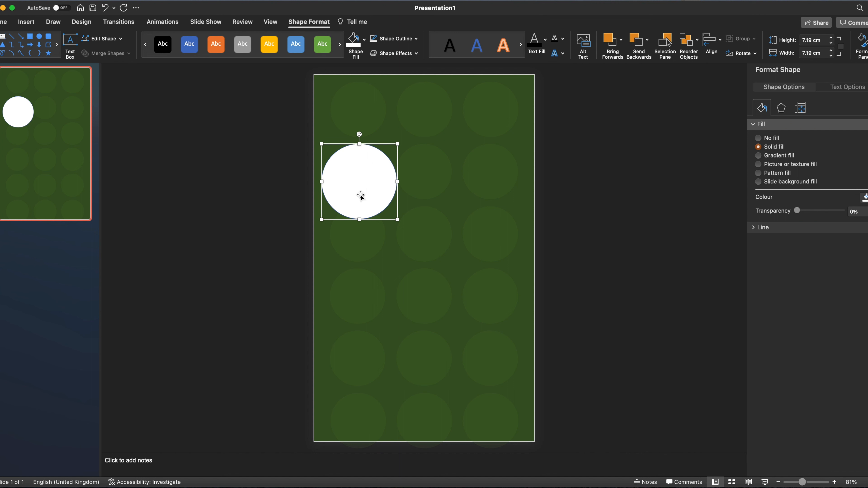
# Try placing a full-size copy of the white circle beside the original.
pyautogui.press('super+c')
pyautogui.press('super+v')
pyautogui.moveTo(362, 190); pyautogui.dragTo(442, 177)
# Shrink the original white circle to about 5.9 cm in diameter and delete the larger copy beside it.
pyautogui.click(361, 186)
pyautogui.moveTo(397, 220); pyautogui.dragTo(384, 206)
pyautogui.click(420, 190)
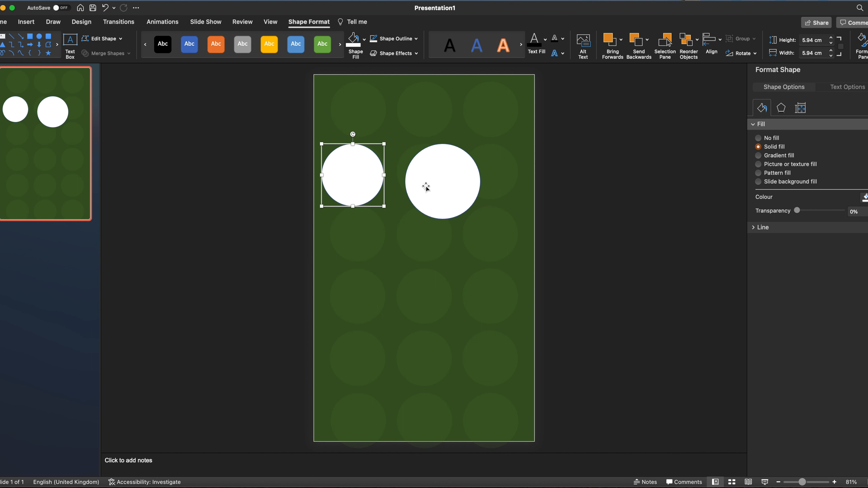
pyautogui.press('Delete')
# Make two copies of the smaller white circle and align them beside it in a row of three across the slide.
pyautogui.click(353, 175)
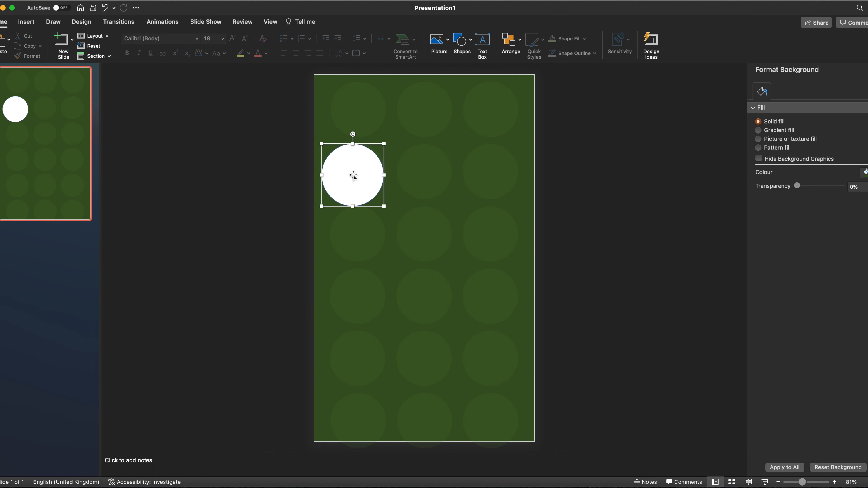
pyautogui.press('super+v')
pyautogui.moveTo(353, 176); pyautogui.dragTo(418, 171)
pyautogui.press('super+v')
pyautogui.moveTo(340, 168); pyautogui.dragTo(486, 170)
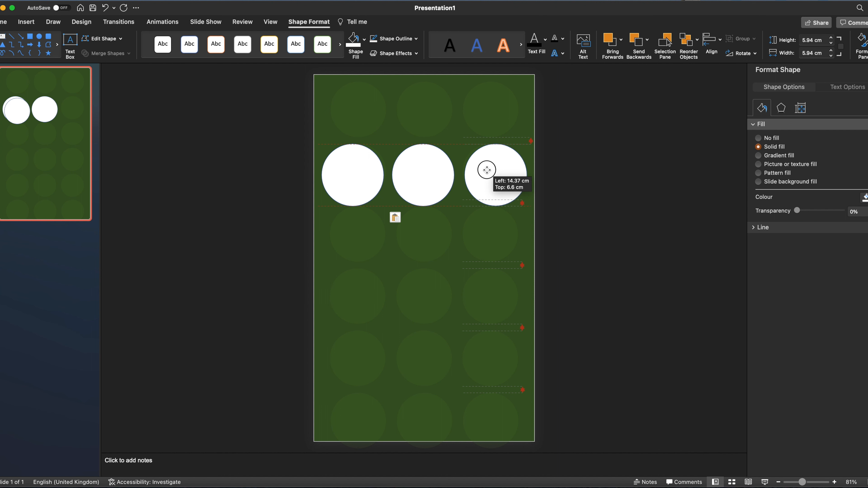
pyautogui.moveTo(486, 170); pyautogui.dragTo(487, 170)
pyautogui.click(679, 205)
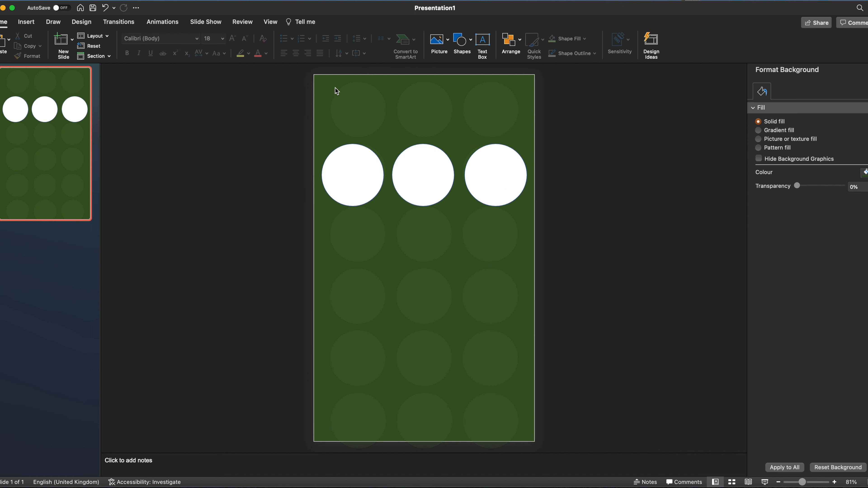
# Draw a rounded rectangle about 18.8 cm wide and 5.2 cm high above the row of white circles.
pyautogui.click(26, 21)
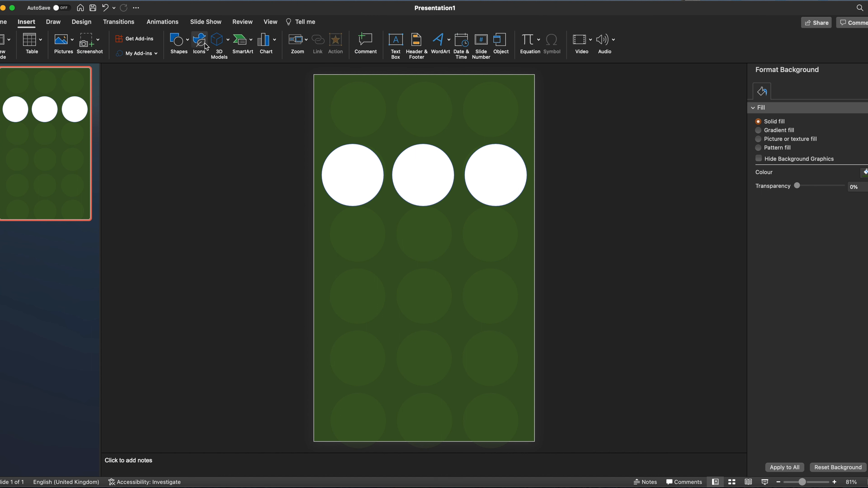
pyautogui.click(178, 41)
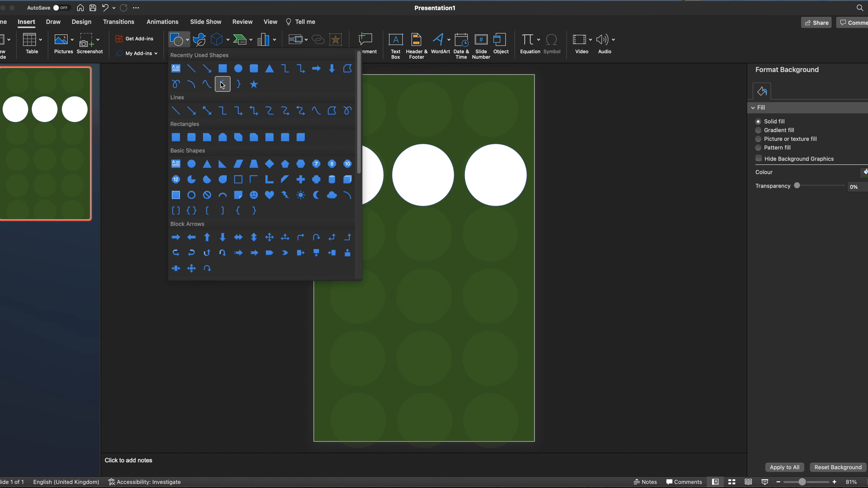
pyautogui.click(253, 68)
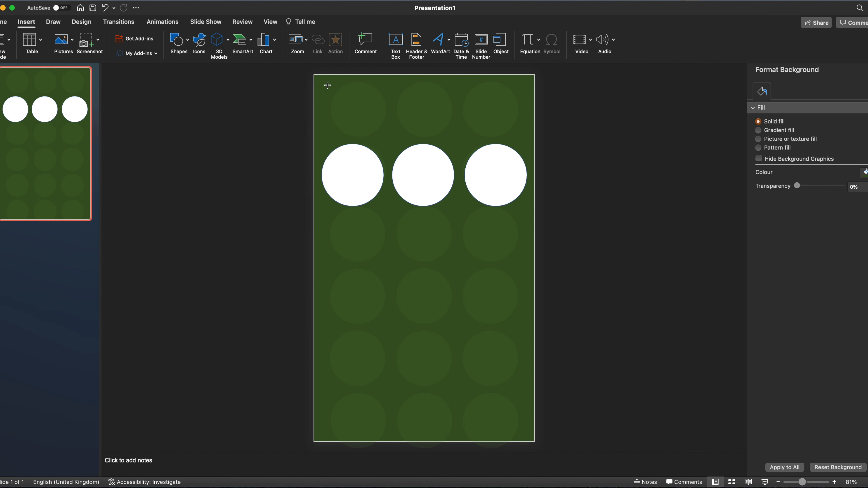
pyautogui.moveTo(329, 82); pyautogui.dragTo(526, 110)
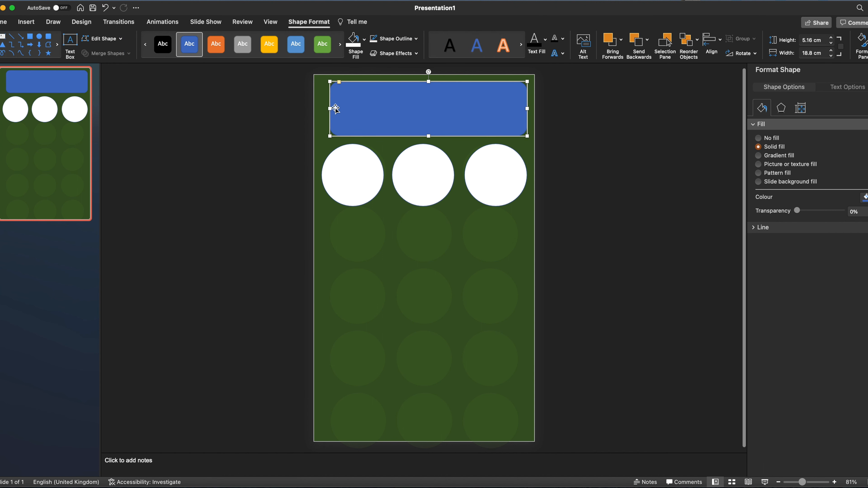
# Widen the rounded rectangle to about 19.6 cm and restyle it with a white 3 pt outline and no fill.
pyautogui.moveTo(329, 108); pyautogui.dragTo(325, 109)
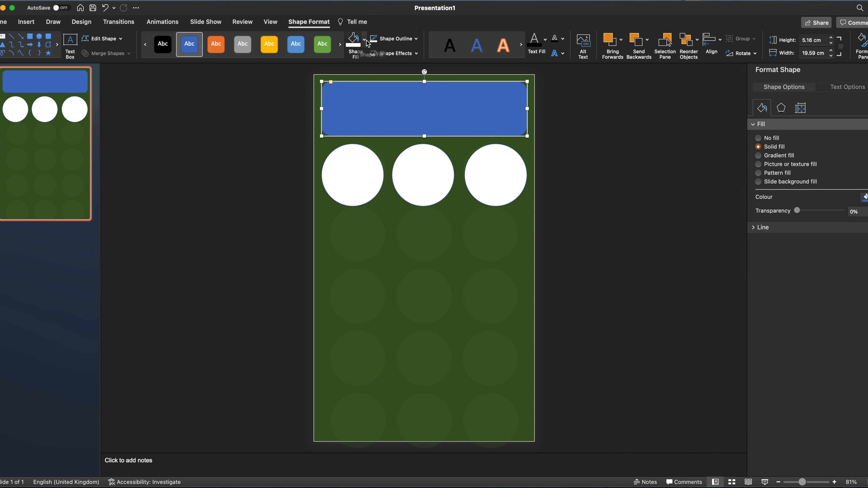
pyautogui.click(416, 39)
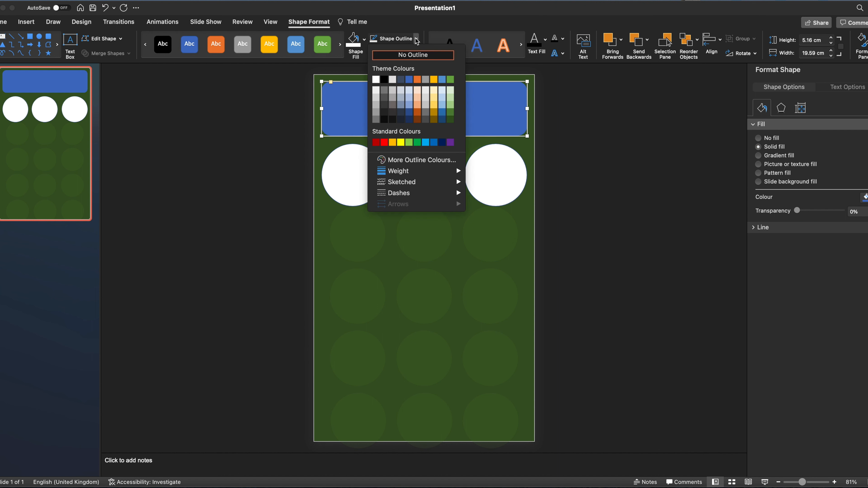
pyautogui.click(376, 80)
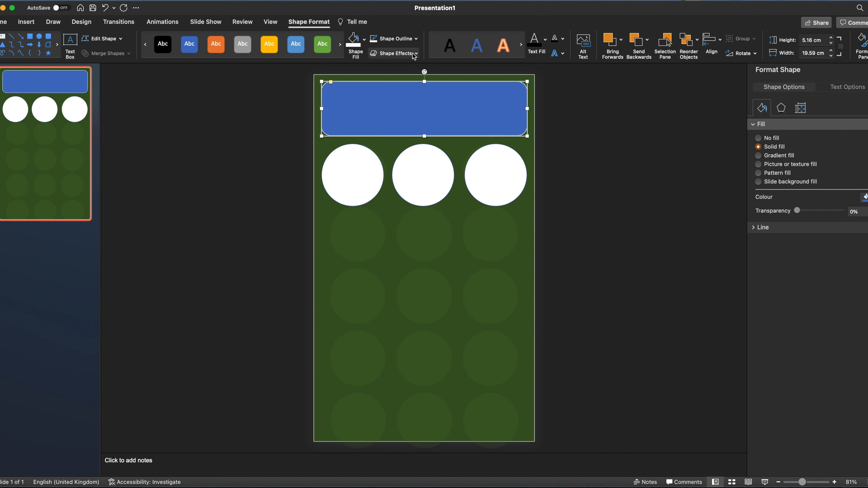
pyautogui.click(416, 39)
pyautogui.moveTo(401, 171)
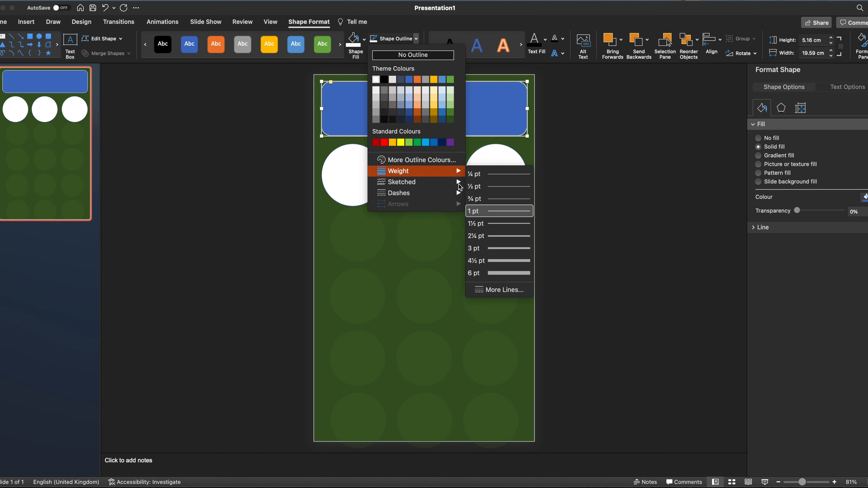
pyautogui.click(504, 248)
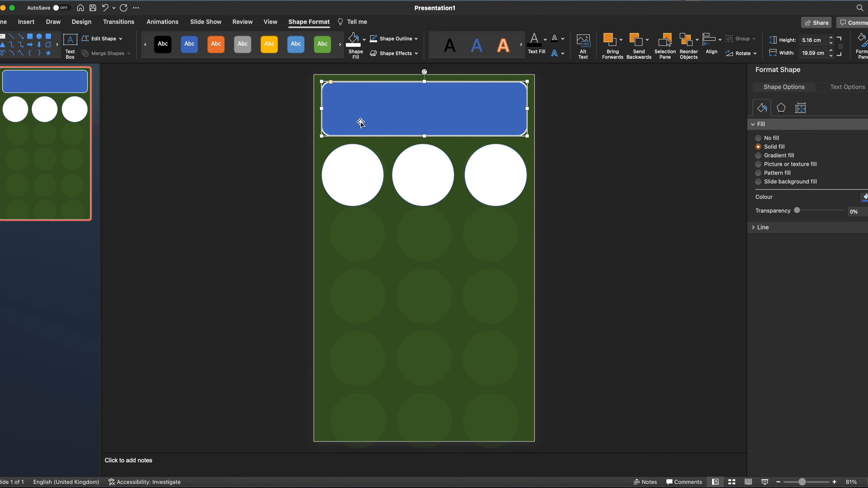
pyautogui.click(364, 40)
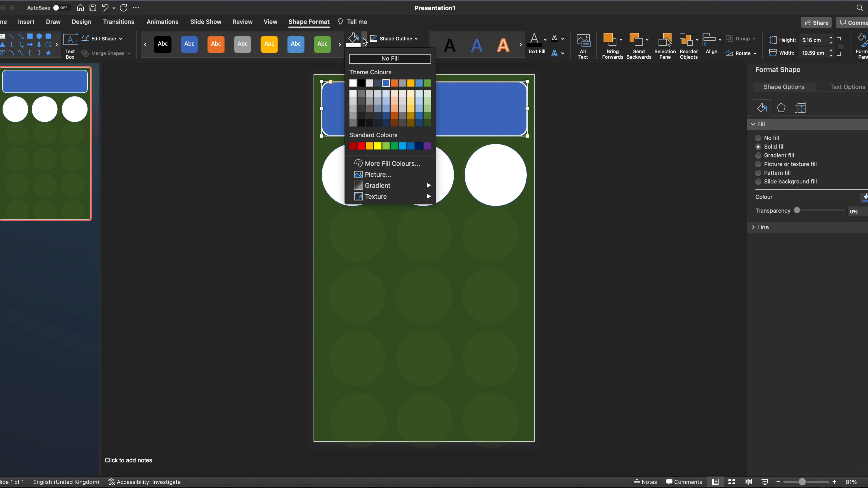
pyautogui.click(378, 59)
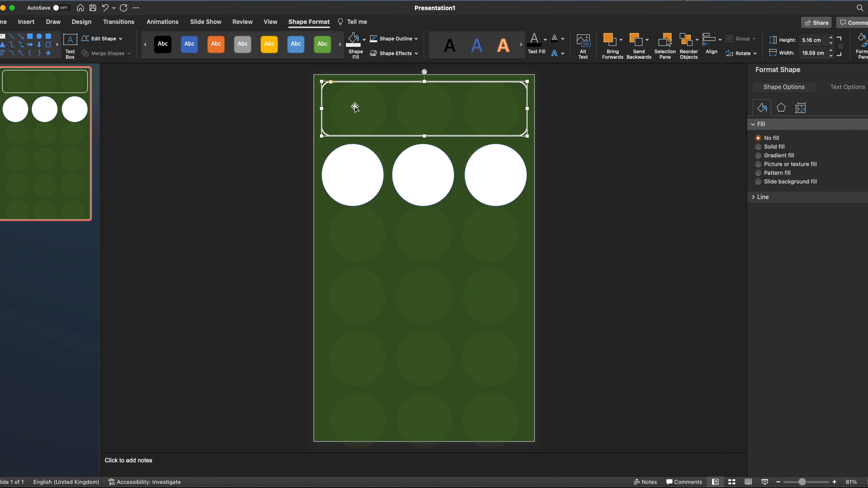
# Add a text box inside the rounded rectangle containing the word "Title".
pyautogui.click(394, 110)
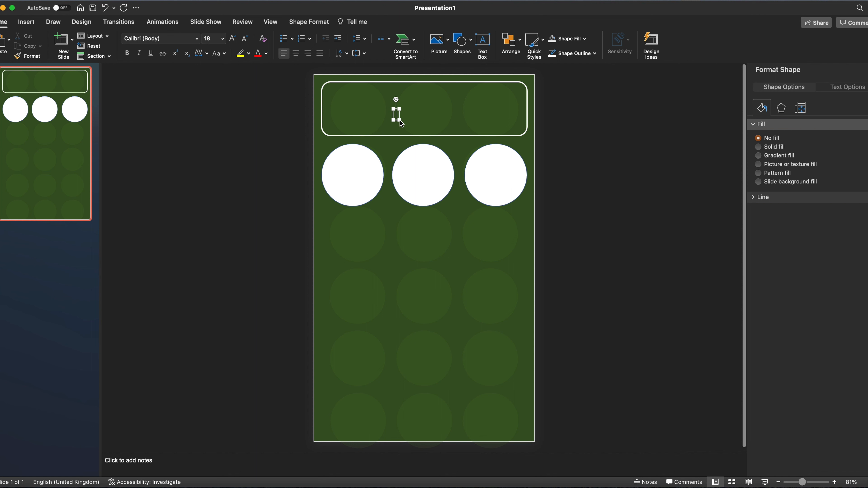
pyautogui.write('Th')
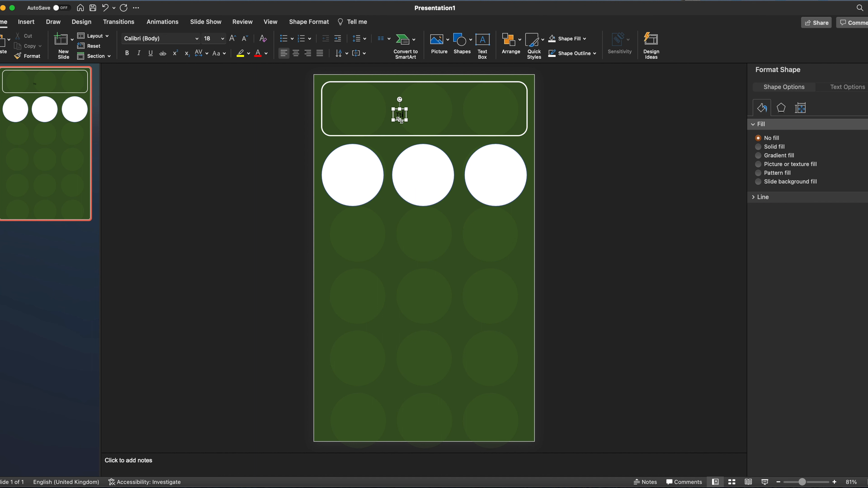
pyautogui.press('BackSpace')
pyautogui.write('itle')
# Format the "Title" text in Century Gothic Regular at size 80.
pyautogui.scroll(-1, 400, 119)
pyautogui.doubleClick(402, 110)
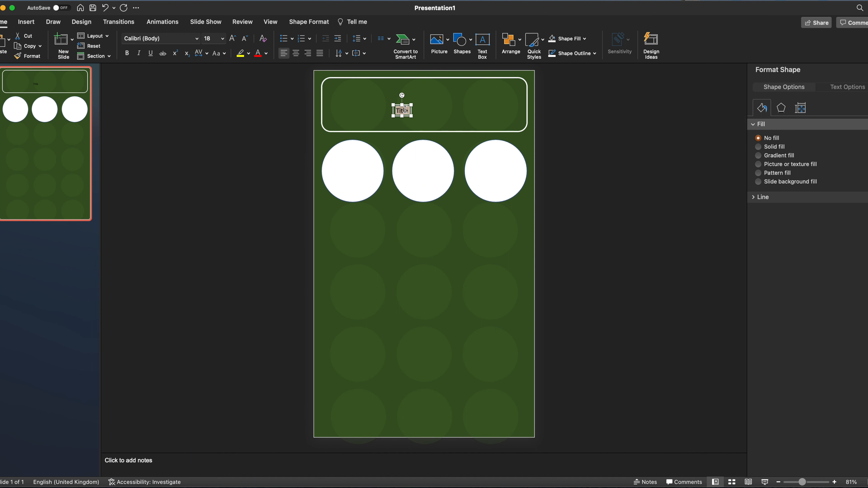
pyautogui.click(198, 39)
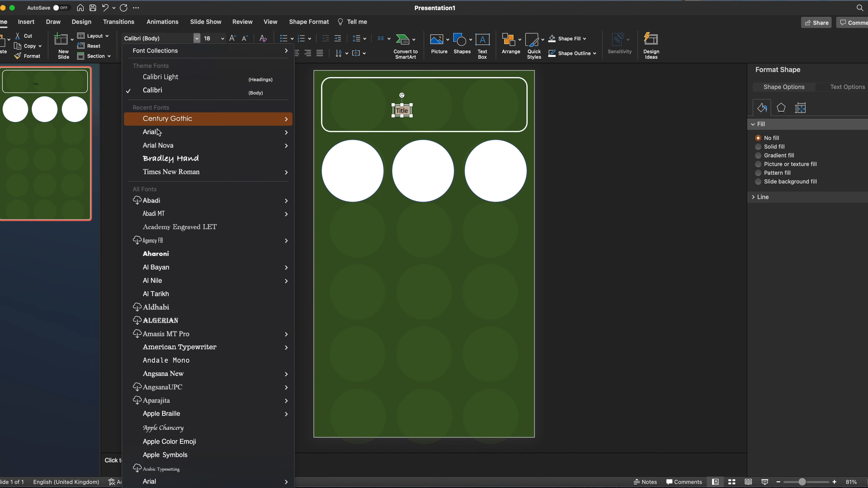
pyautogui.moveTo(186, 119)
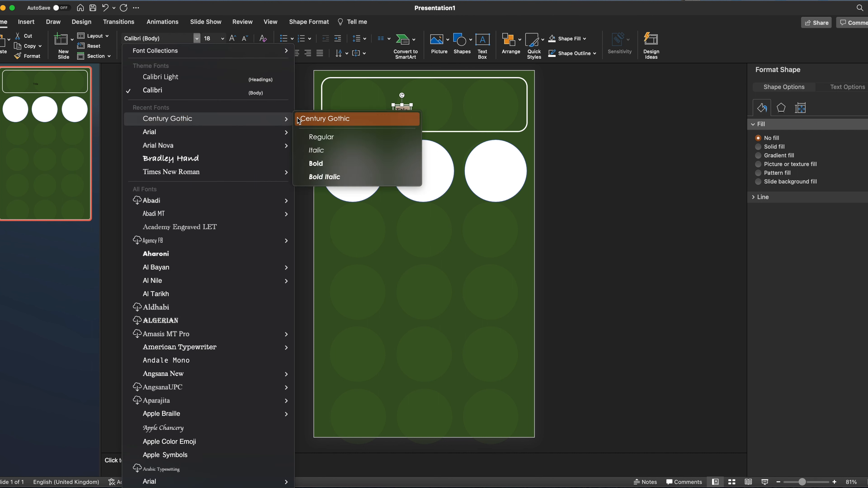
pyautogui.click(324, 138)
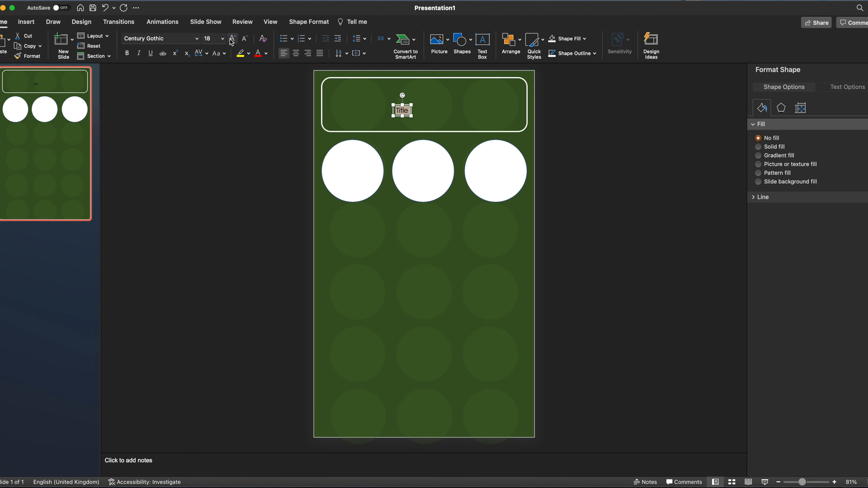
pyautogui.click(223, 38)
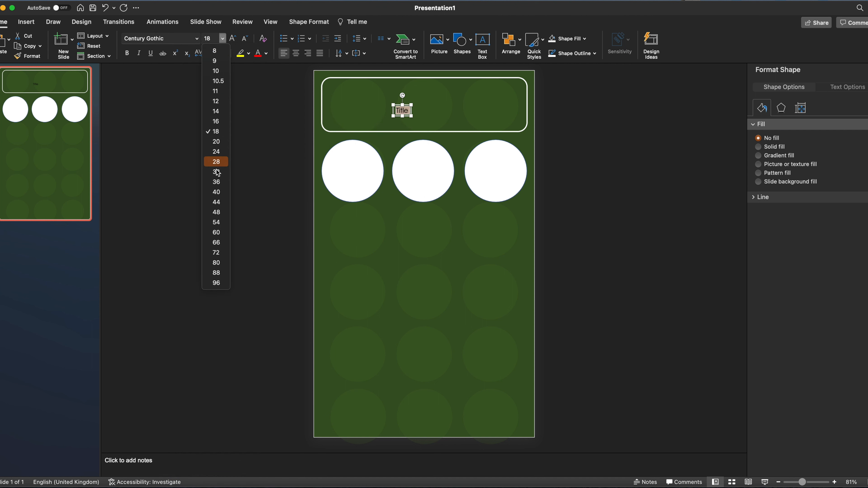
pyautogui.click(220, 232)
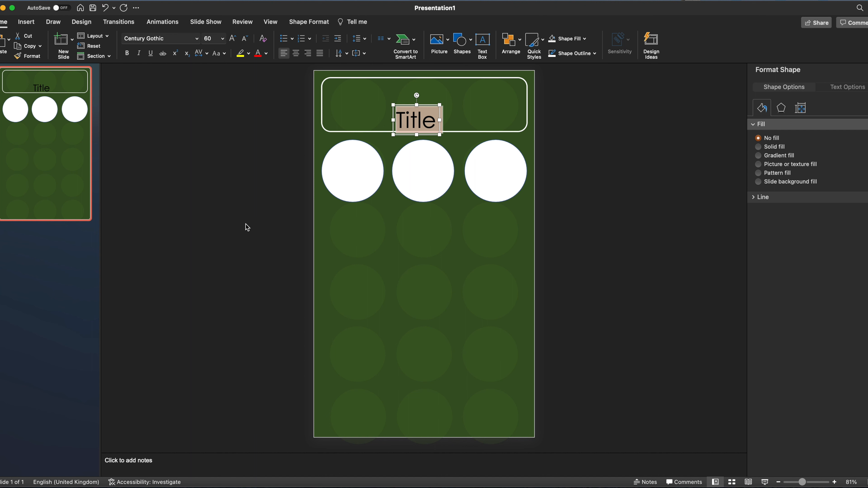
pyautogui.click(223, 39)
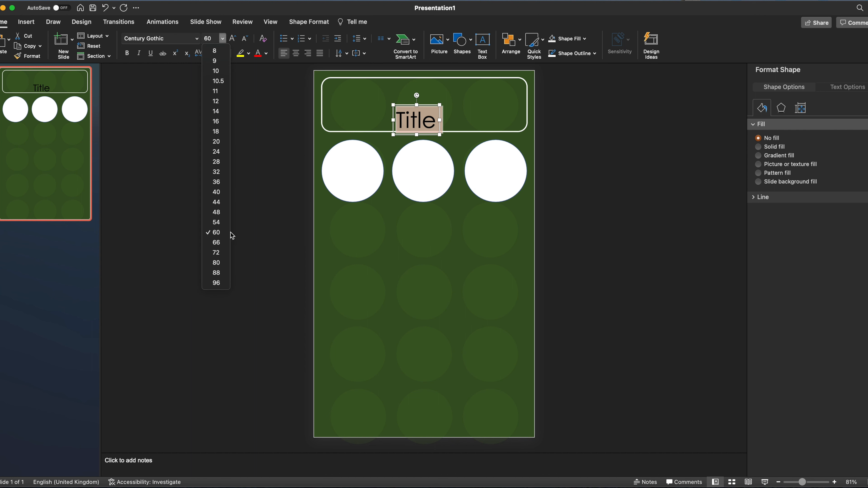
pyautogui.click(216, 262)
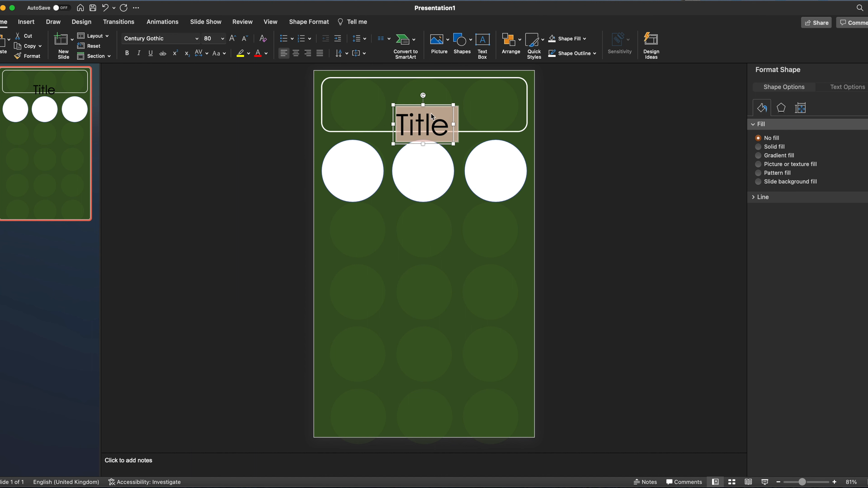
# Move the title text box up inside the rounded rectangle and colour its text white.
pyautogui.click(442, 103)
pyautogui.moveTo(442, 103); pyautogui.dragTo(441, 81)
pyautogui.doubleClick(406, 97)
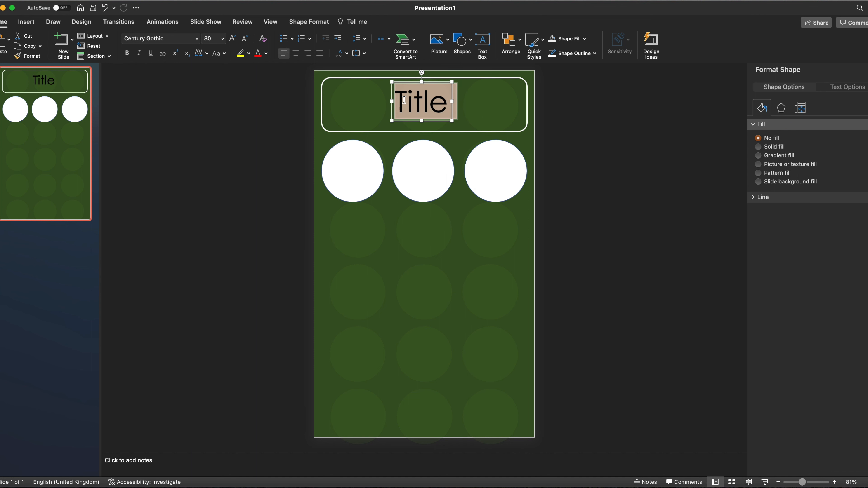
pyautogui.click(265, 54)
pyautogui.click(260, 78)
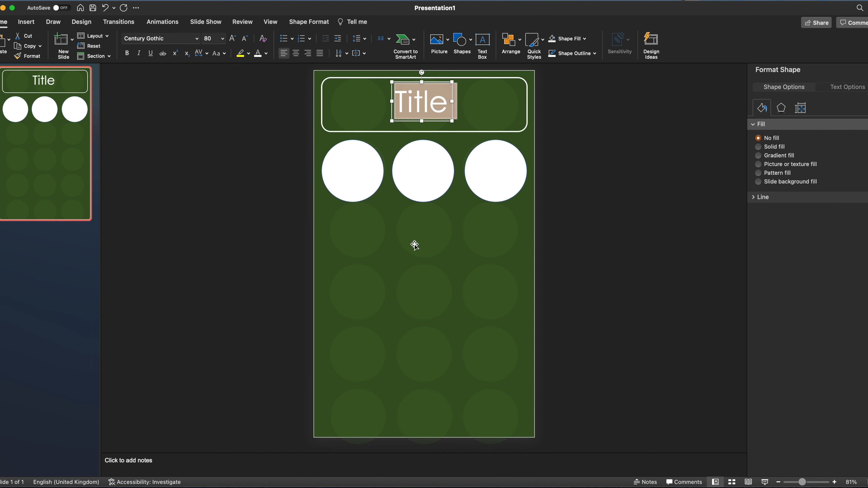
pyautogui.click(441, 260)
# Widen the title text box on both sides to nearly span the rounded rectangle and centre its text.
pyautogui.click(427, 106)
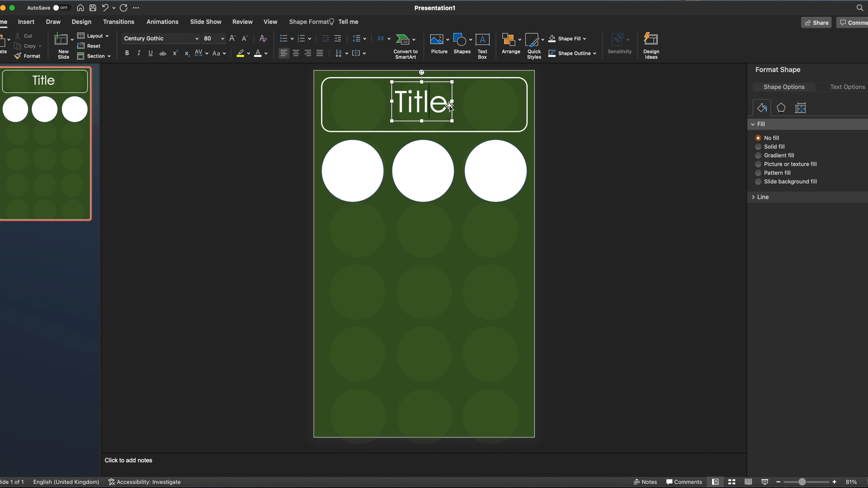
pyautogui.moveTo(454, 102); pyautogui.dragTo(518, 101)
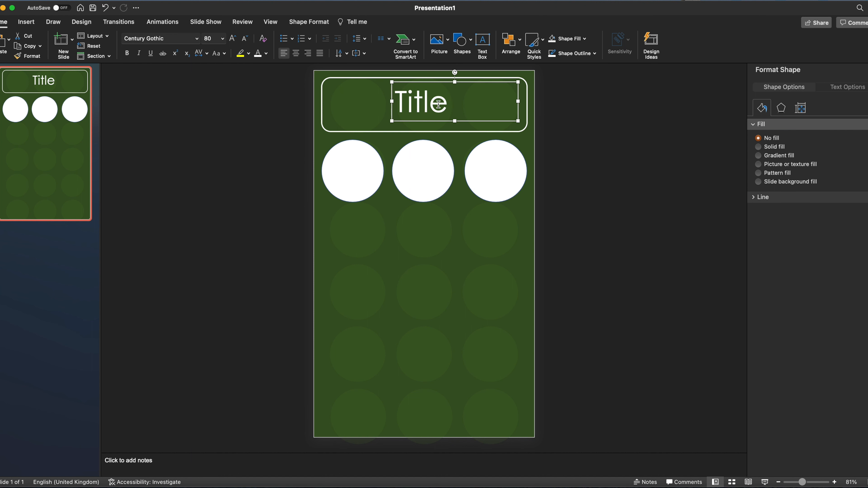
pyautogui.moveTo(392, 102); pyautogui.dragTo(331, 104)
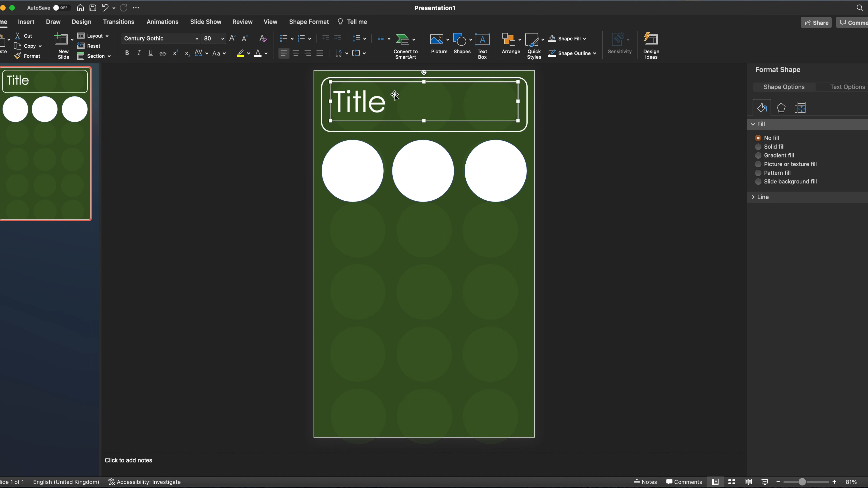
pyautogui.click(296, 54)
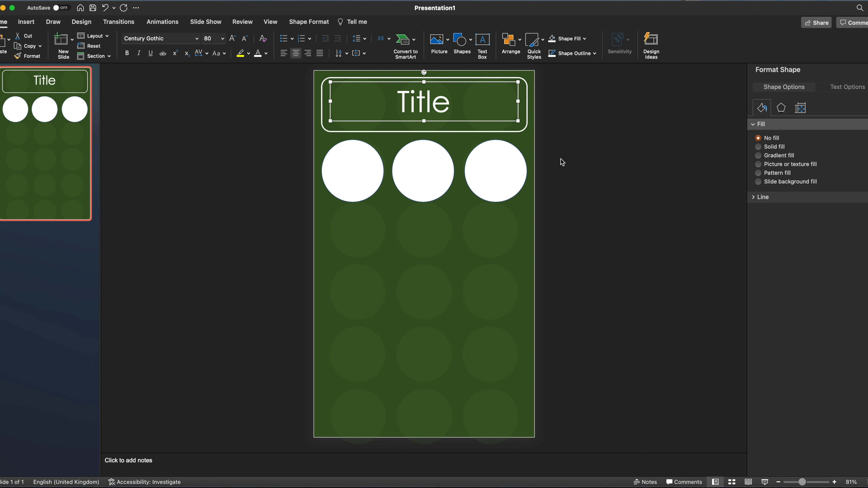
pyautogui.click(568, 161)
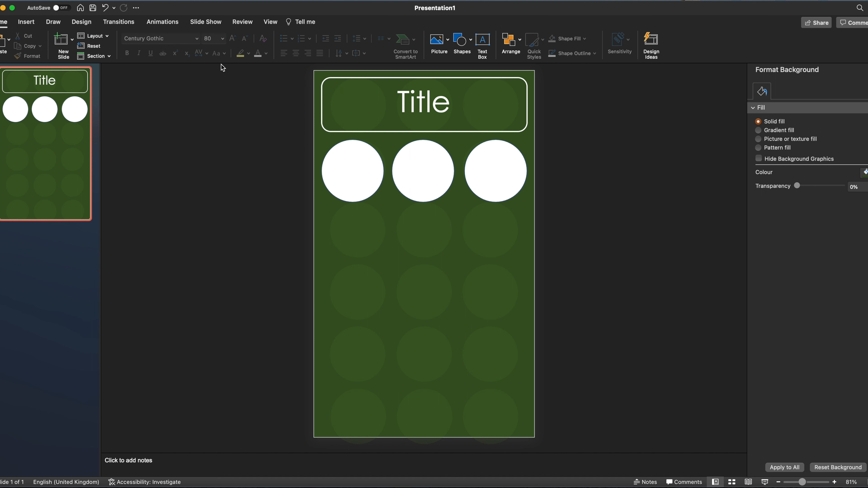
# Draw a text box about as wide as a white circle just below the first circle in the row.
pyautogui.click(21, 25)
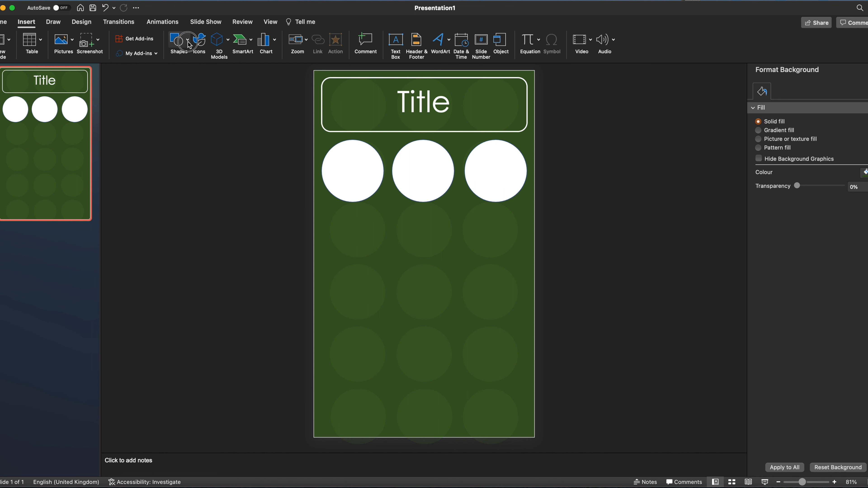
pyautogui.click(188, 44)
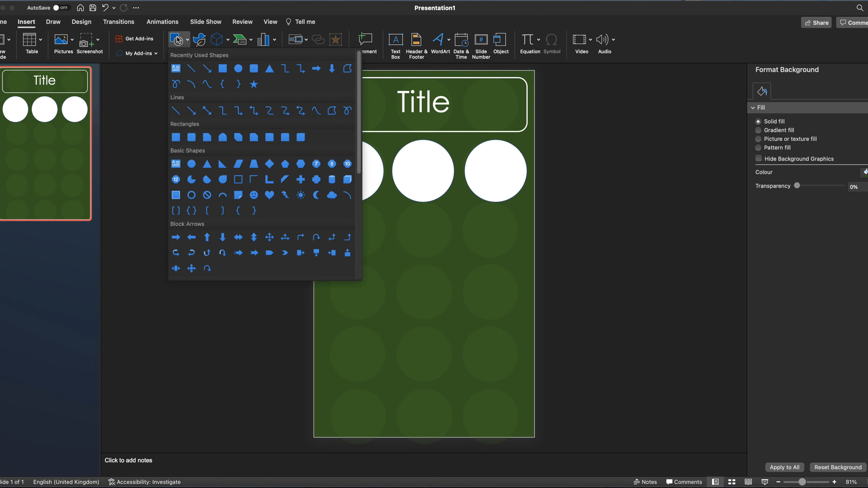
pyautogui.doubleClick(31, 23)
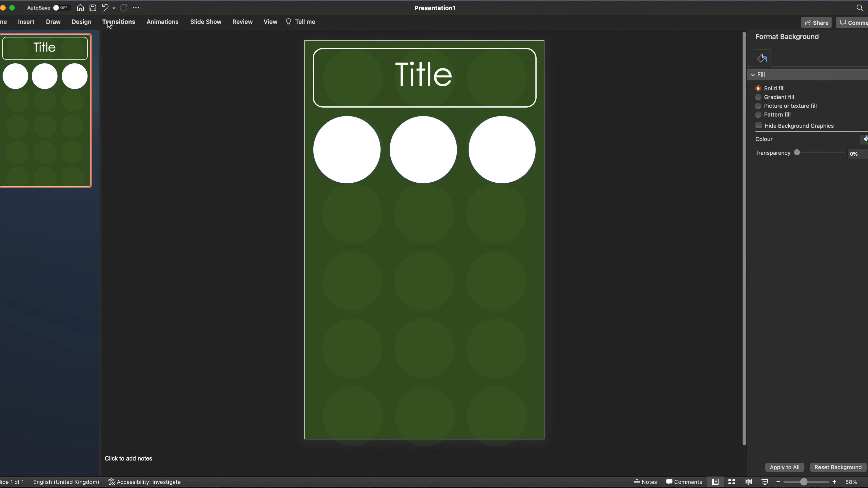
pyautogui.doubleClick(26, 21)
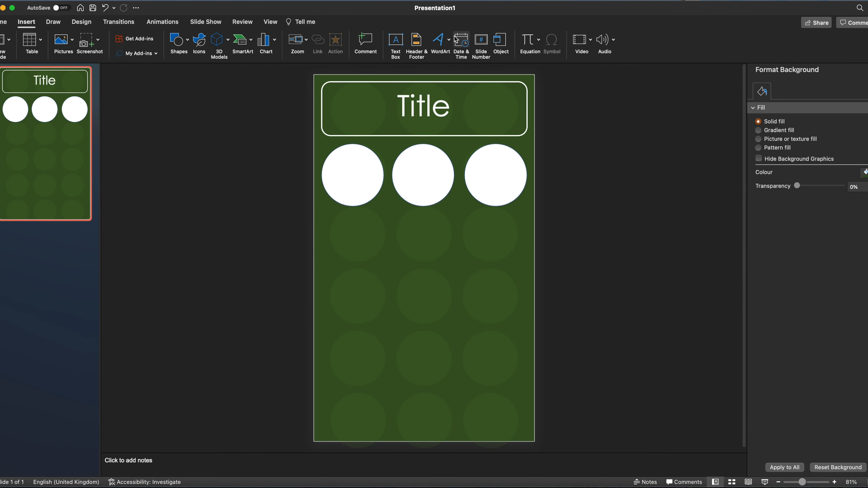
pyautogui.click(396, 41)
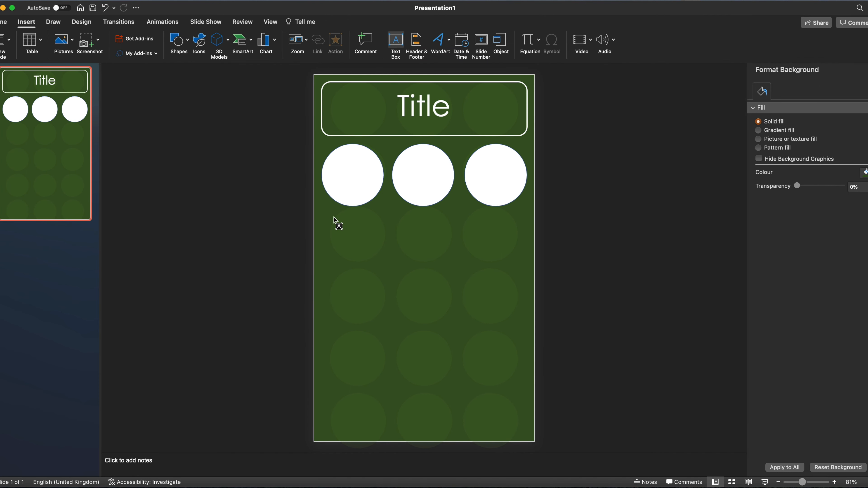
pyautogui.moveTo(325, 212); pyautogui.dragTo(386, 234)
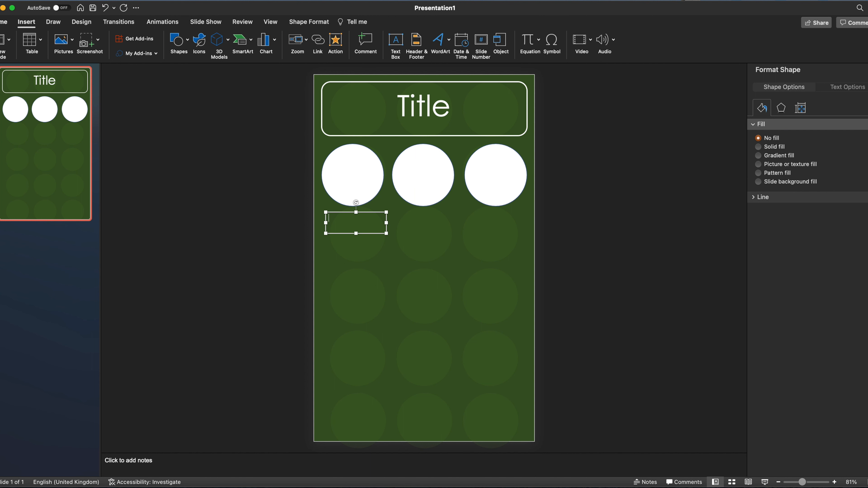
# Set the new text box's font to Century Gothic and enter "Info" in it.
pyautogui.click(5, 22)
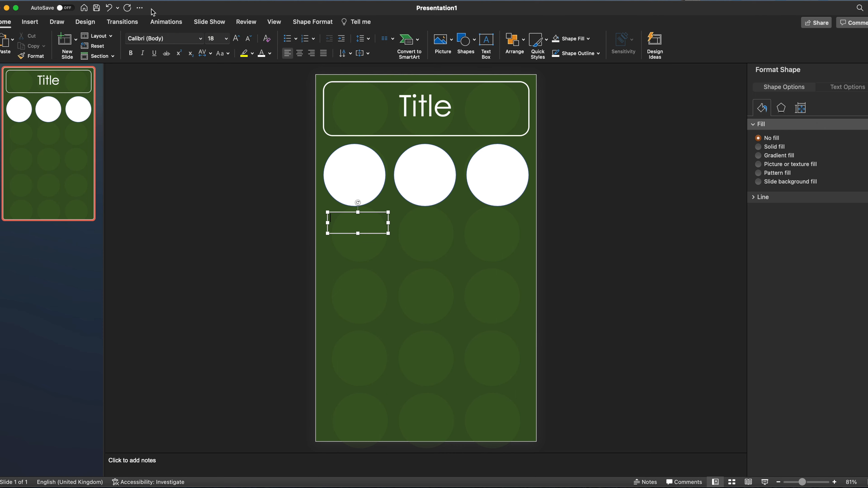
pyautogui.click(196, 38)
pyautogui.moveTo(186, 118)
pyautogui.click(304, 117)
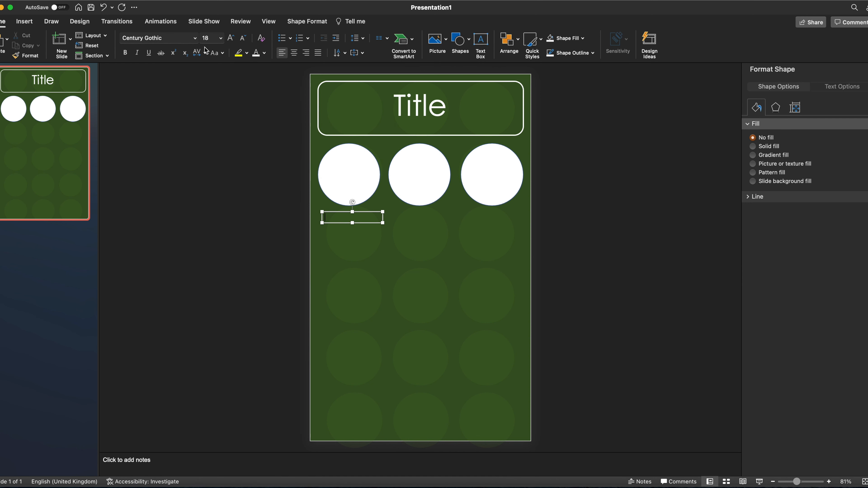
pyautogui.write('Info')
# Centre the "Info" text in its box and colour it white.
pyautogui.moveTo(340, 218); pyautogui.dragTo(319, 218)
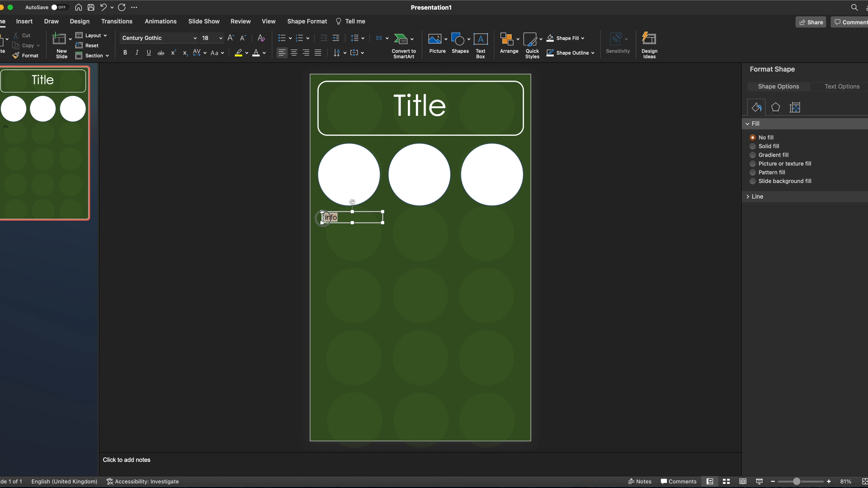
pyautogui.click(294, 53)
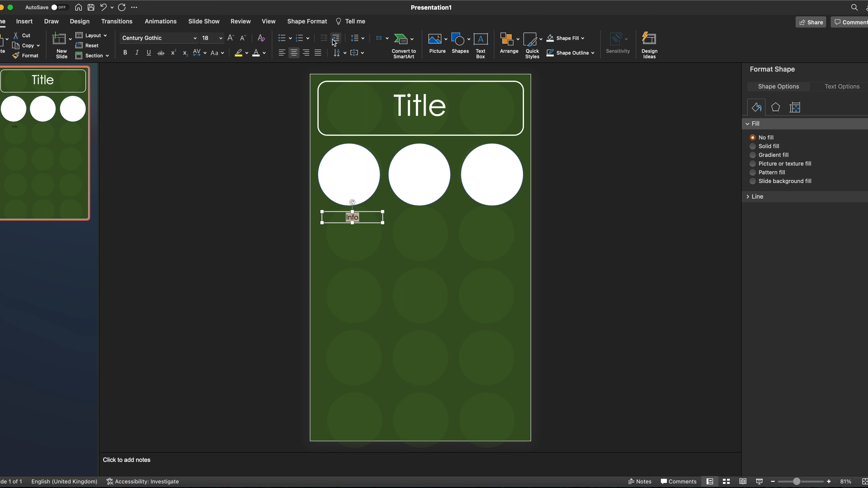
pyautogui.click(256, 54)
pyautogui.click(344, 219)
pyautogui.click(348, 218)
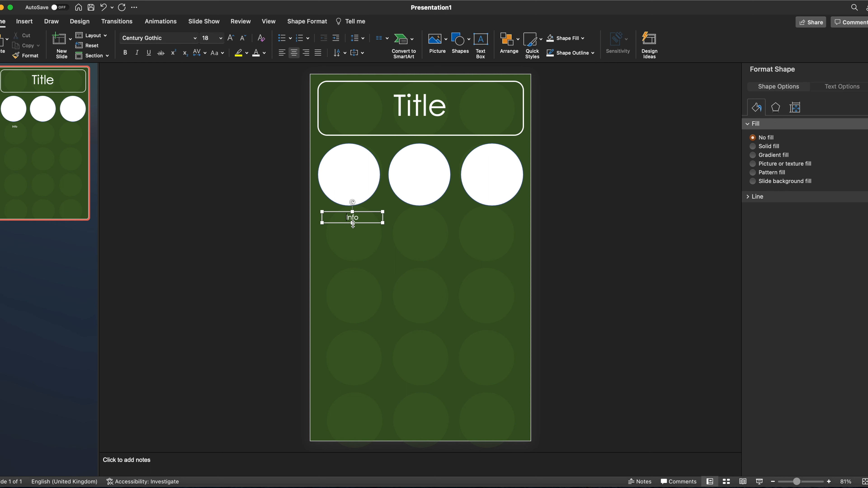
# Change the caption below the first white circle to read "Add Info here".
pyautogui.write('Add Info here')
pyautogui.click(399, 223)
pyautogui.click(361, 218)
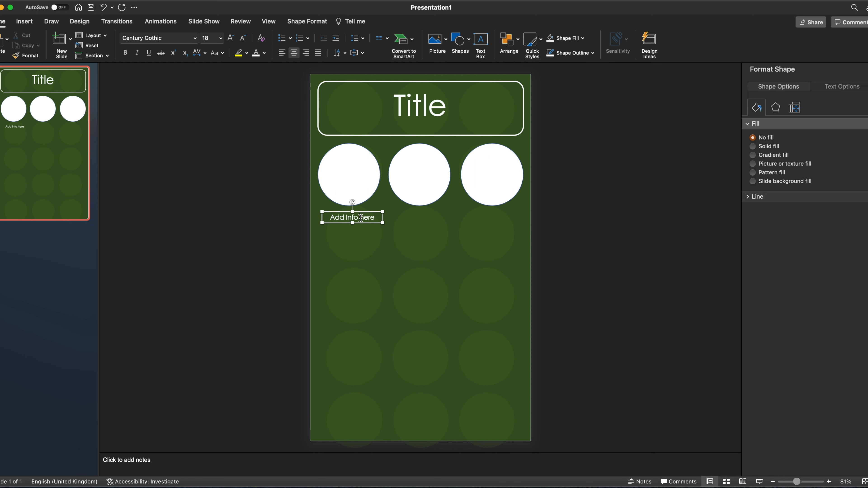
# Duplicate the "Add Info here" caption and place the copies below the second and third circles.
pyautogui.click(373, 212)
pyautogui.press('super+c')
pyautogui.press('super+v')
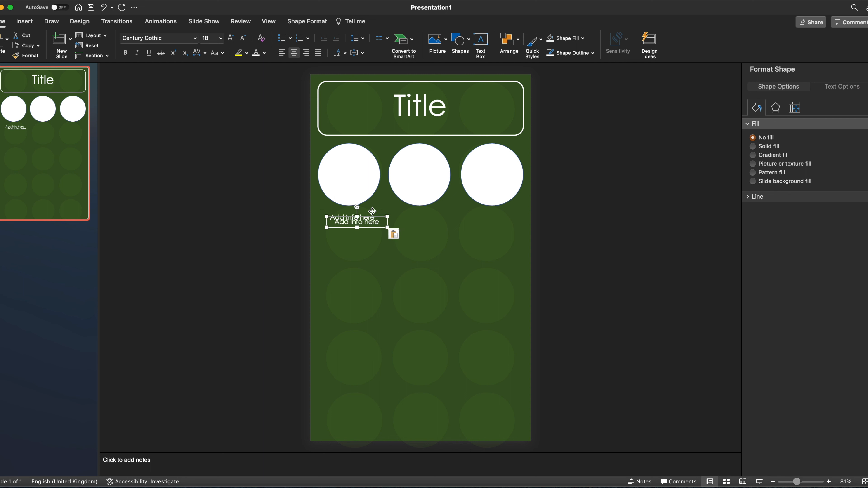
pyautogui.moveTo(374, 213); pyautogui.dragTo(441, 214)
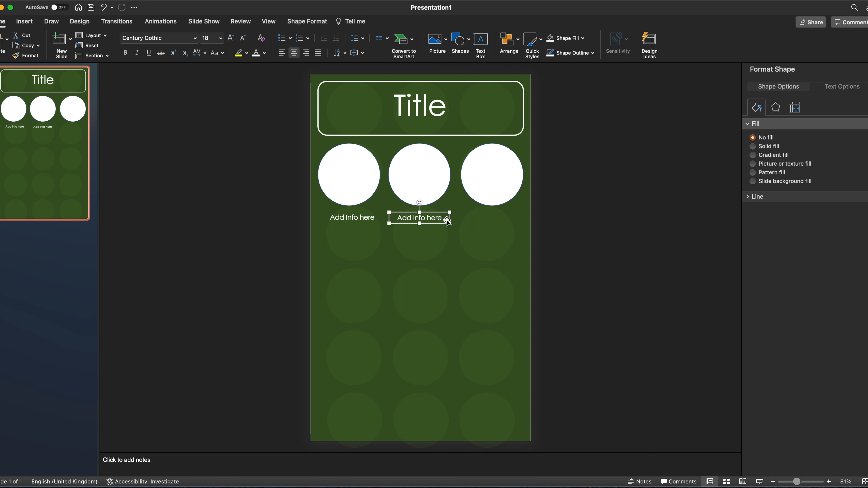
pyautogui.press('super+c')
pyautogui.press('super+v')
pyautogui.moveTo(446, 215); pyautogui.dragTo(513, 212)
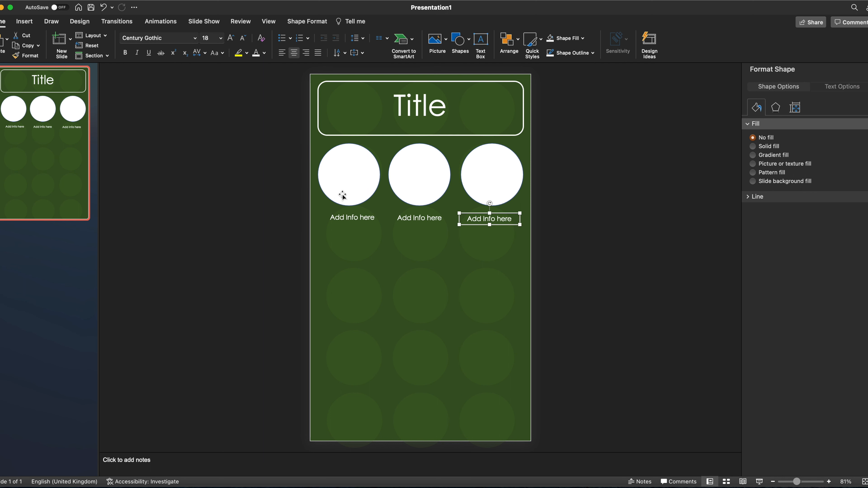
pyautogui.click(614, 263)
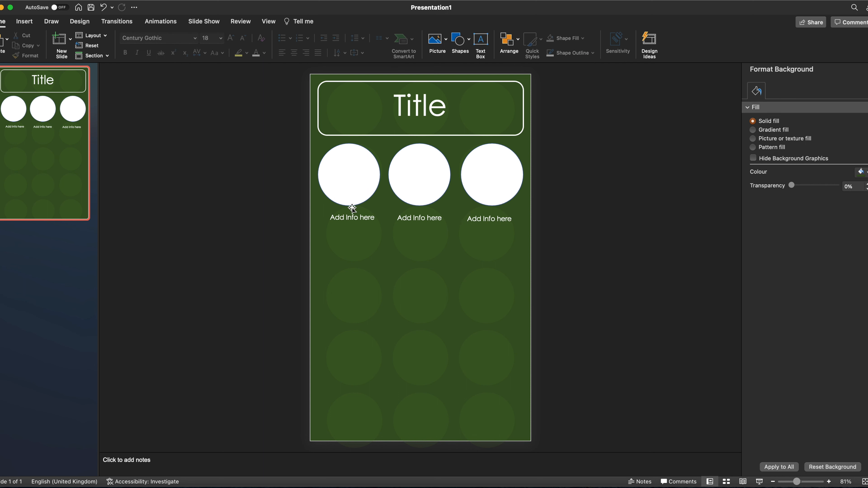
# Duplicate the three white circles together with their captions and place the copy as a second row beneath the first.
pyautogui.click(329, 183)
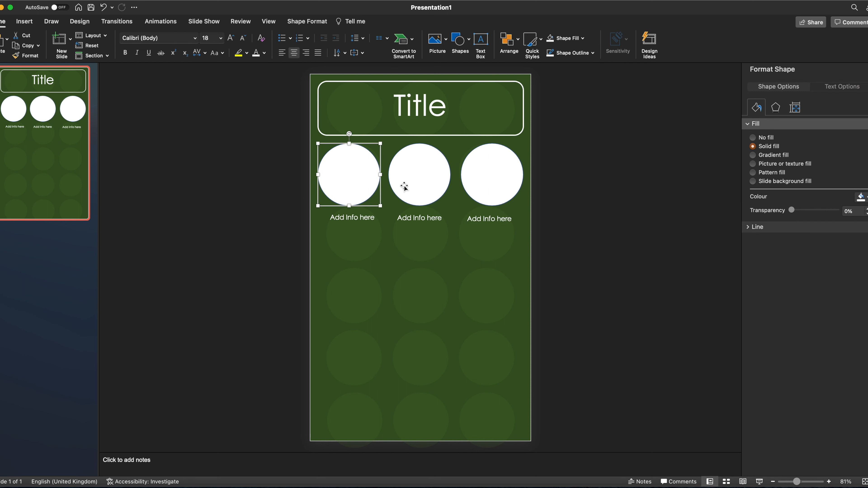
pyautogui.keyDown('shift'); pyautogui.click(417, 183); pyautogui.keyUp('shift')
pyautogui.keyDown('shift'); pyautogui.click(488, 185); pyautogui.keyUp('shift')
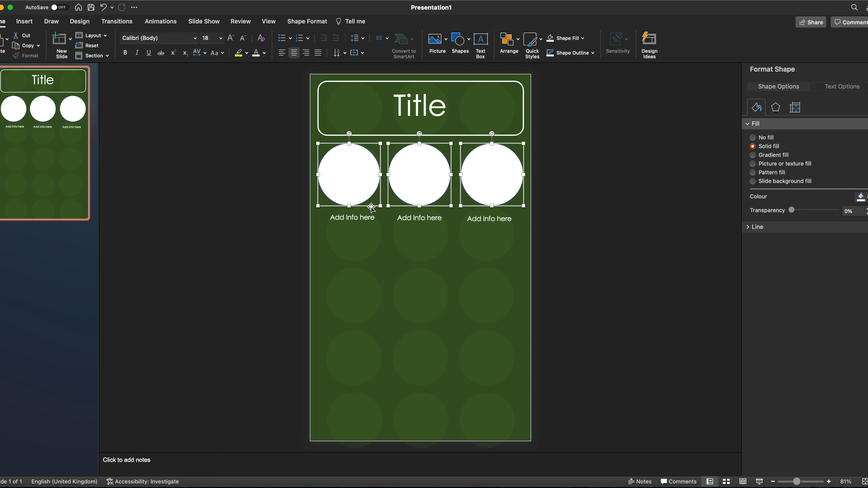
pyautogui.keyDown('shift'); pyautogui.click(356, 217); pyautogui.keyUp('shift')
pyautogui.keyDown('shift'); pyautogui.click(413, 218); pyautogui.keyUp('shift')
pyautogui.keyDown('shift'); pyautogui.click(496, 219); pyautogui.keyUp('shift')
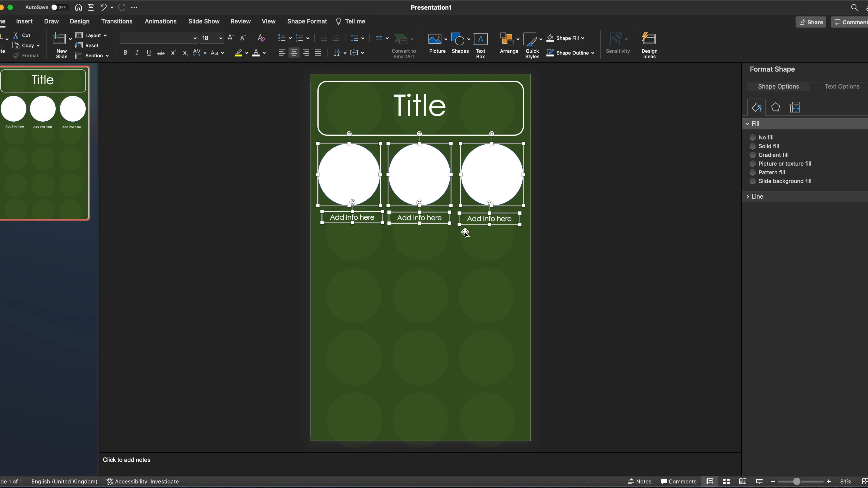
pyautogui.press('super+c')
pyautogui.press('super+v')
pyautogui.moveTo(436, 190); pyautogui.dragTo(433, 270)
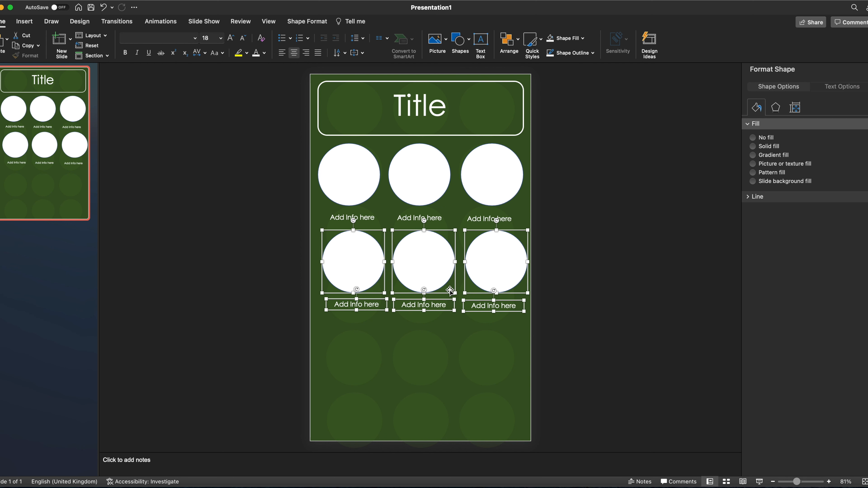
pyautogui.click(628, 308)
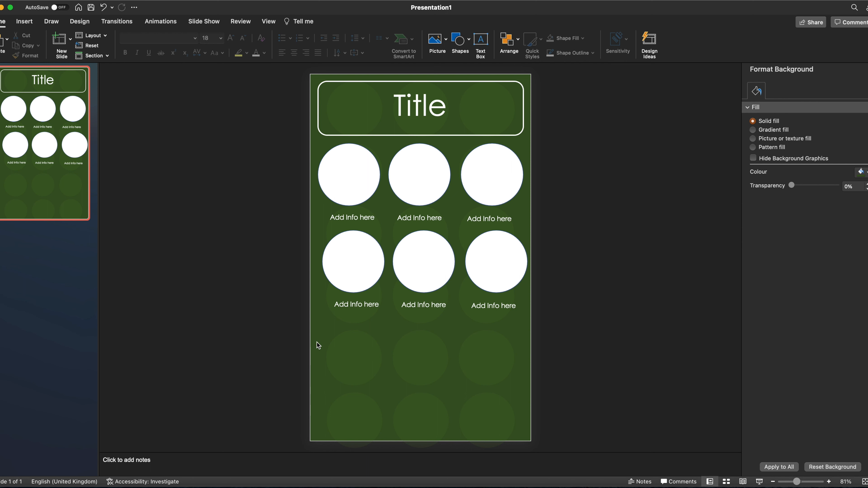
# Copy the title's rounded outline box below the second row of captions and stretch it down almost to the slide's lower edge.
pyautogui.click(519, 136)
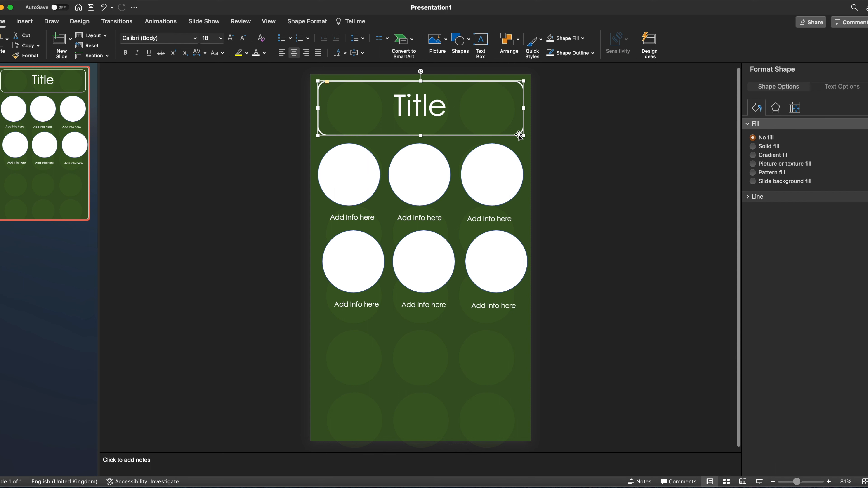
pyautogui.press('super+c')
pyautogui.press('super+v')
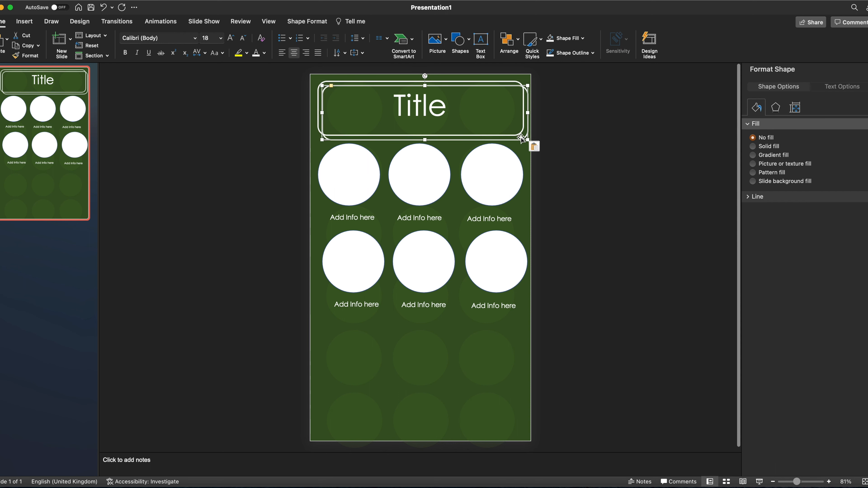
pyautogui.moveTo(518, 136); pyautogui.dragTo(516, 374)
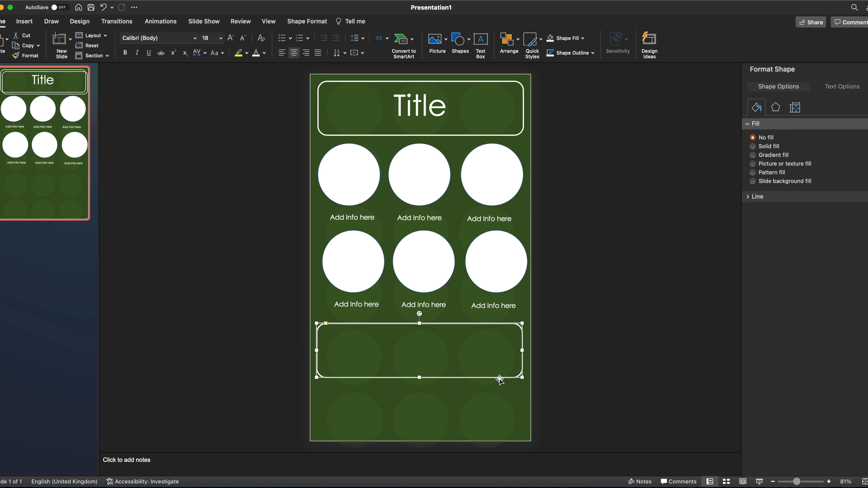
pyautogui.moveTo(421, 378); pyautogui.dragTo(422, 430)
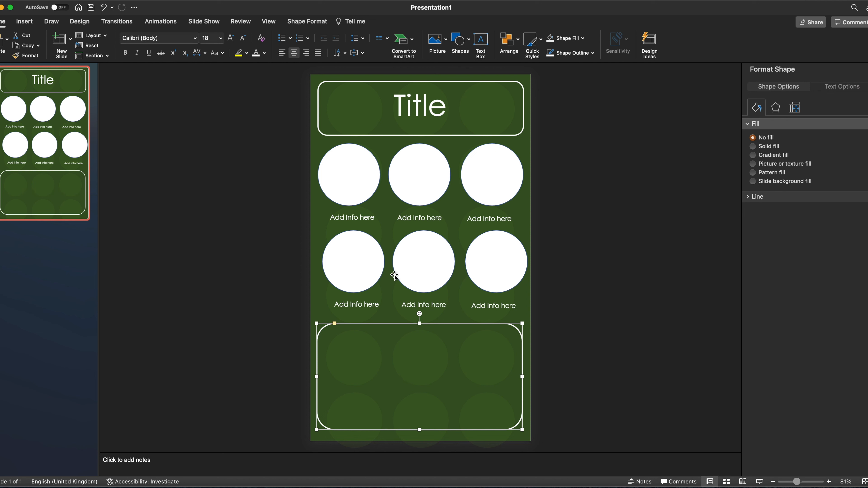
# Paste a copy of the "Add Info here" caption and place it in the upper-left corner of the lower outlined box.
pyautogui.click(433, 300)
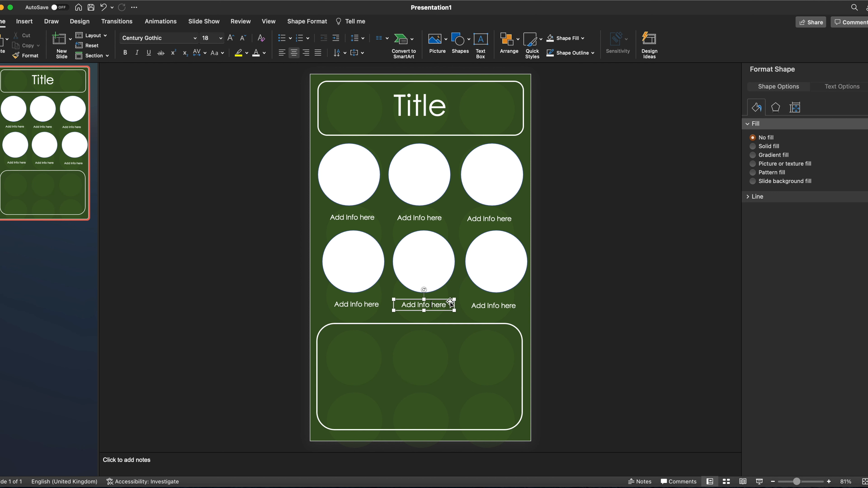
pyautogui.press('super+v')
pyautogui.moveTo(447, 301); pyautogui.dragTo(374, 331)
# Change the lower box's caption to "Add detail Info here" and widen its text box to nearly span the outlined box.
pyautogui.click(334, 337)
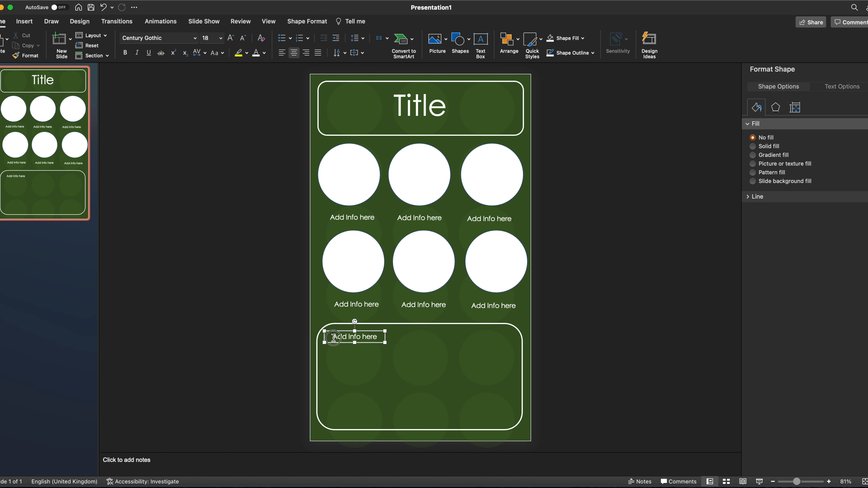
pyautogui.click(350, 338)
pyautogui.write('detail')
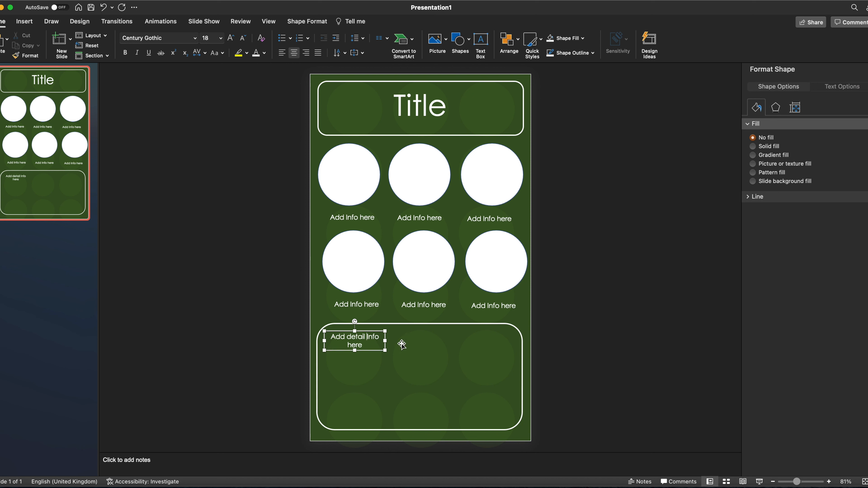
pyautogui.moveTo(385, 341); pyautogui.dragTo(515, 341)
pyautogui.moveTo(420, 343); pyautogui.dragTo(417, 423)
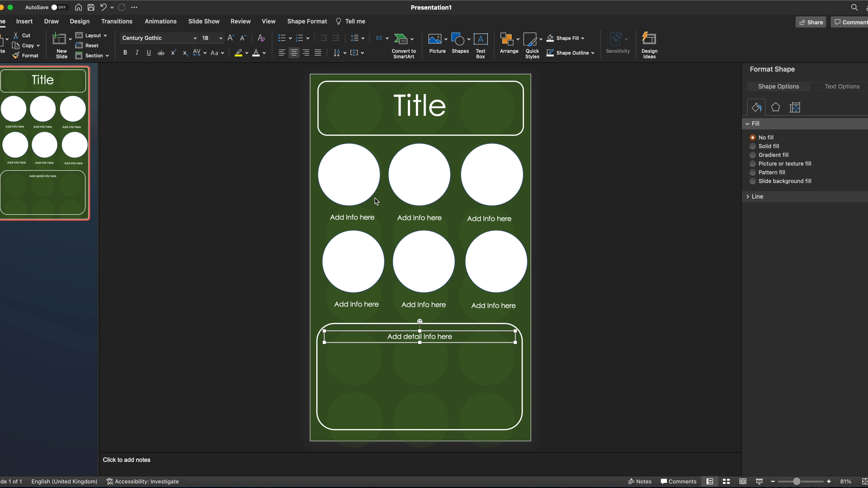
# Insert the solid stock icon of a field with sun and plants, placed left of the slide and enlarged to 5.73 cm square.
pyautogui.click(24, 22)
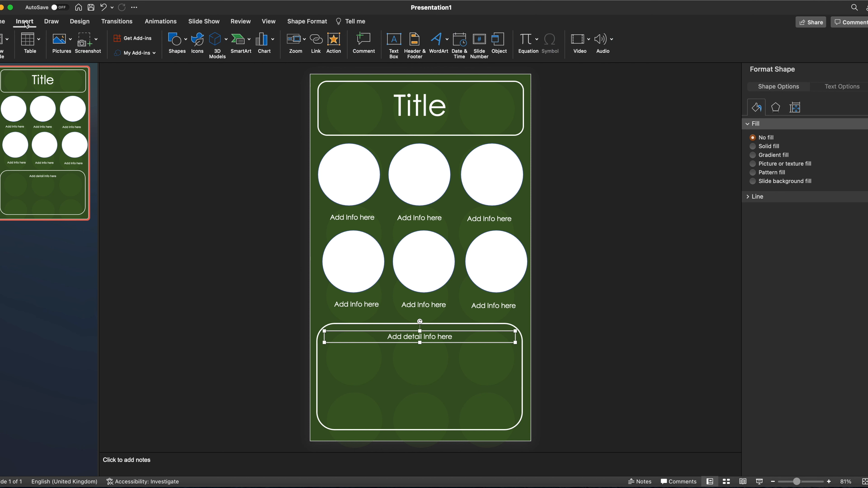
pyautogui.click(198, 42)
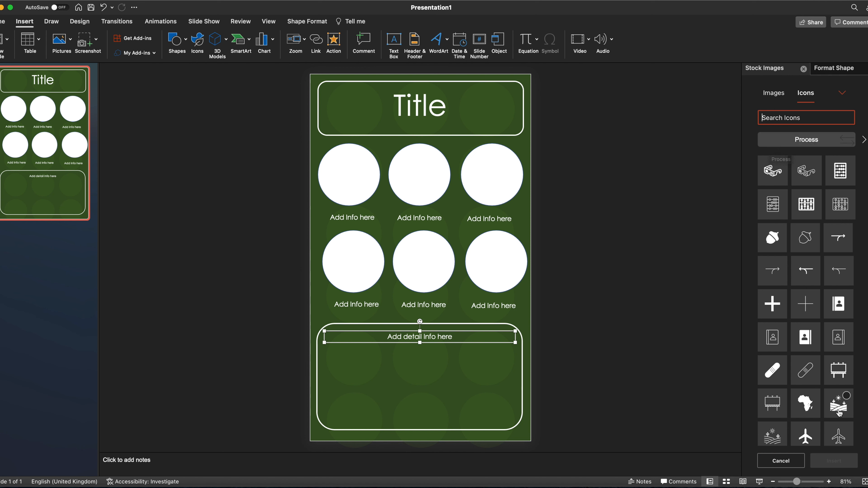
pyautogui.click(847, 396)
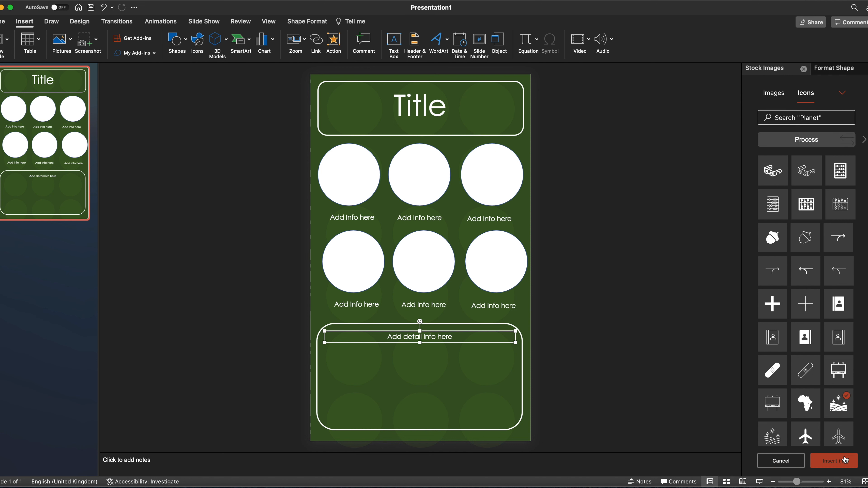
pyautogui.click(849, 468)
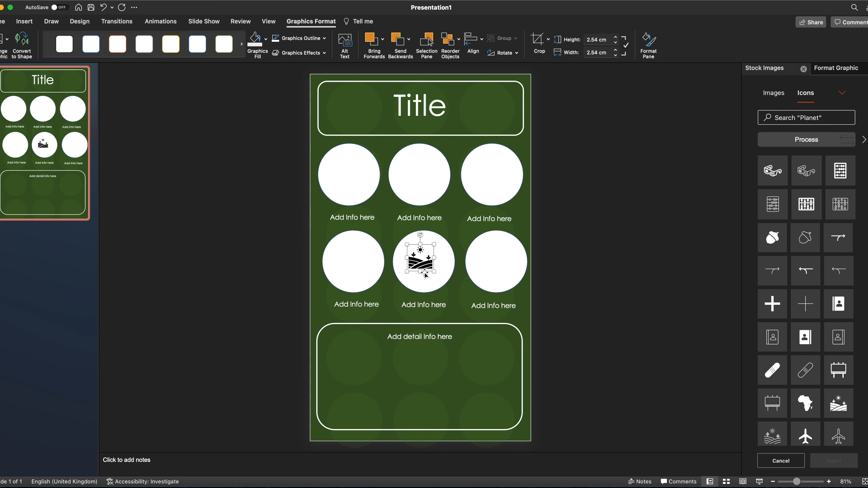
pyautogui.moveTo(421, 259); pyautogui.dragTo(288, 259)
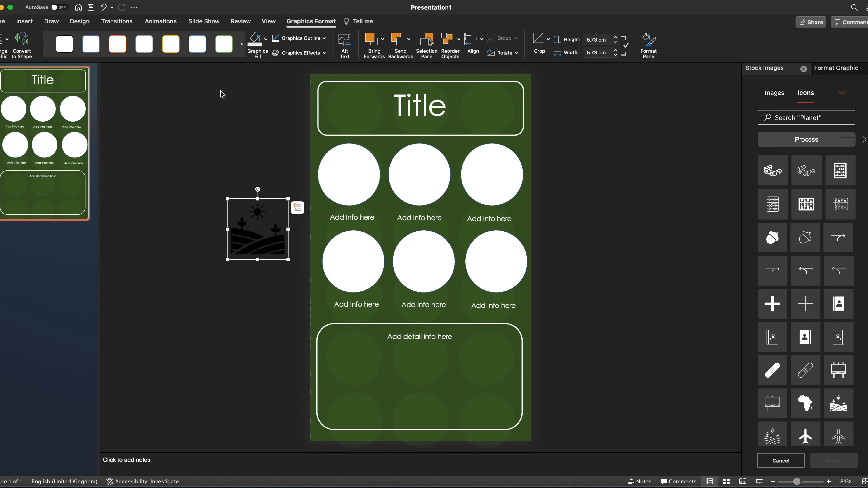
# Fill the field icon beside the slide white.
pyautogui.click(258, 43)
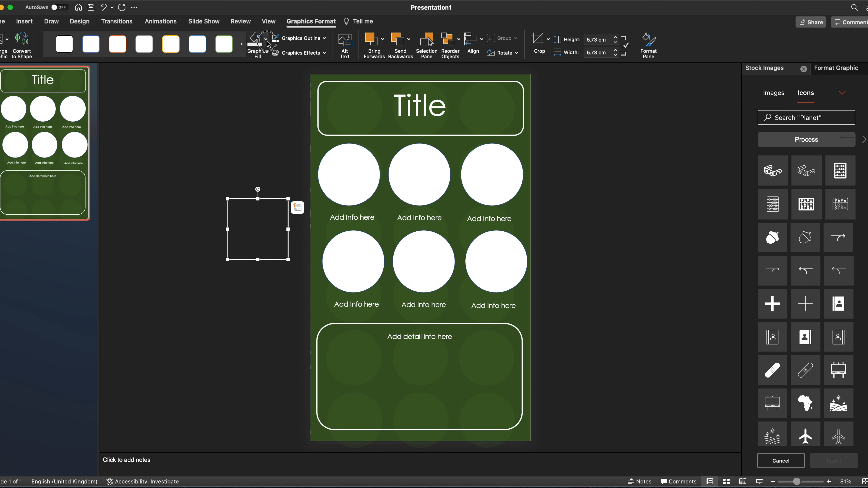
pyautogui.click(266, 39)
pyautogui.click(255, 86)
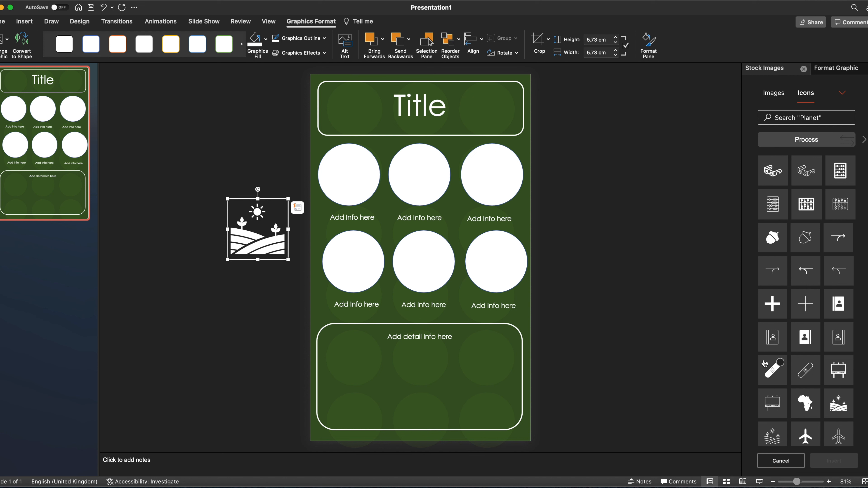
# Shrink the field icon to 5.3 cm square and fill it with a darker shade of the green theme colour.
pyautogui.moveTo(289, 260); pyautogui.dragTo(284, 255)
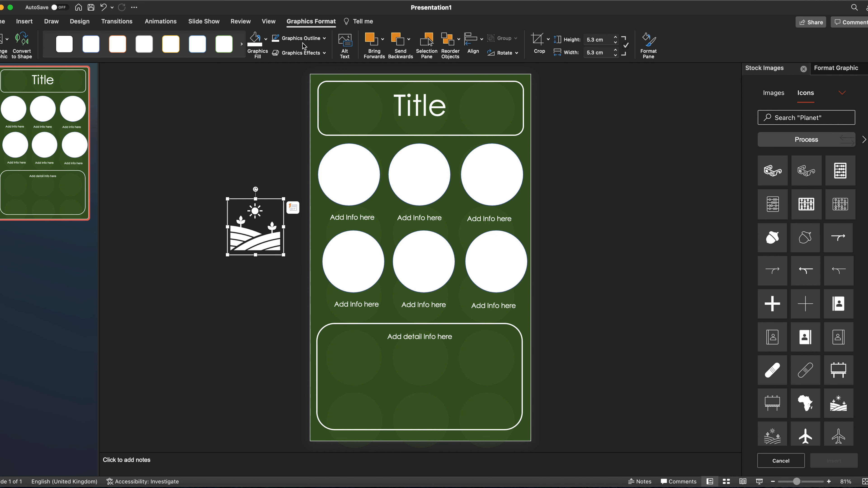
pyautogui.click(266, 39)
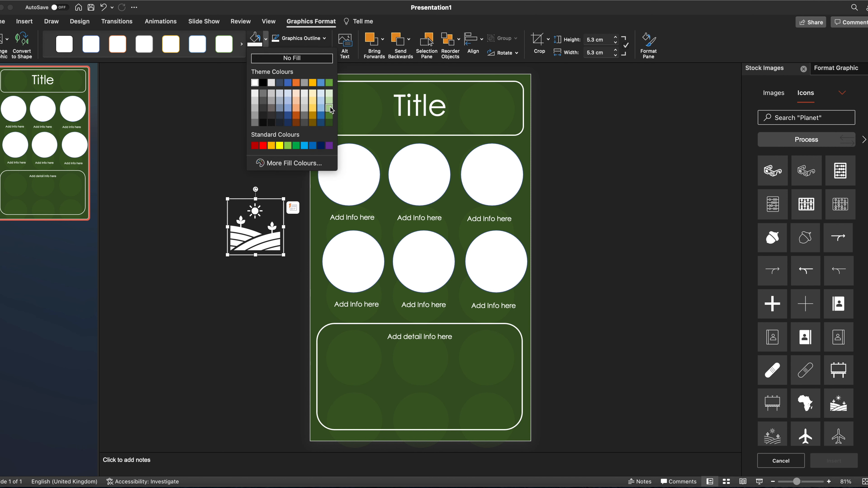
pyautogui.click(330, 116)
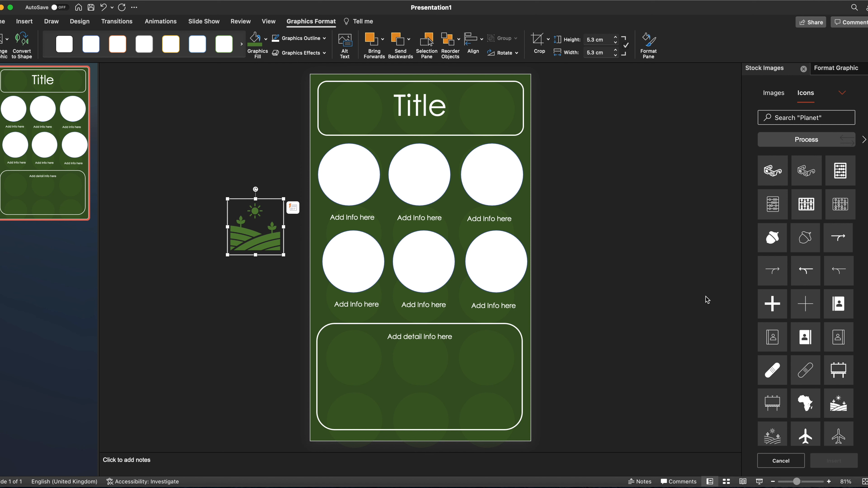
# Add the solid acorn icon above the field icon at 4.89 cm square, filled with the same green.
pyautogui.click(772, 240)
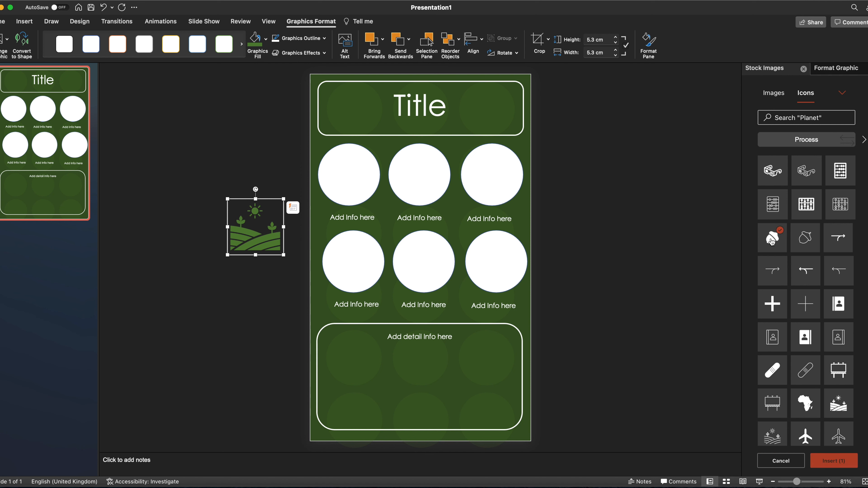
pyautogui.click(843, 459)
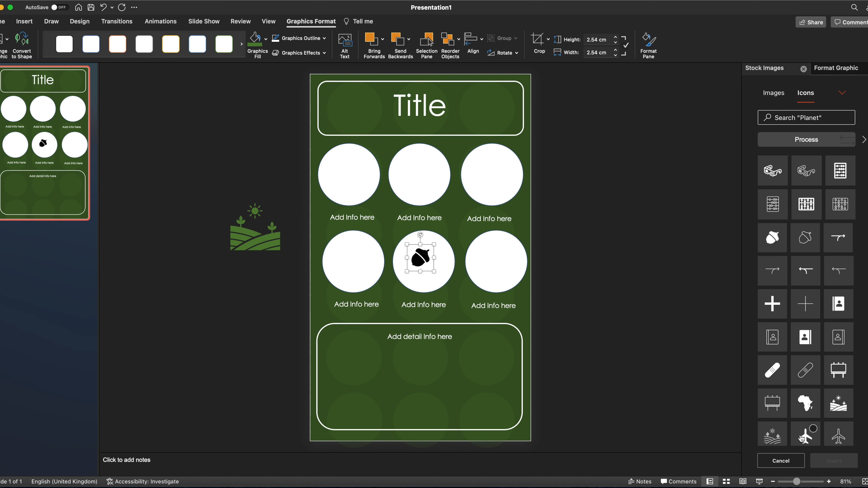
pyautogui.moveTo(420, 258); pyautogui.dragTo(247, 170)
pyautogui.click(258, 44)
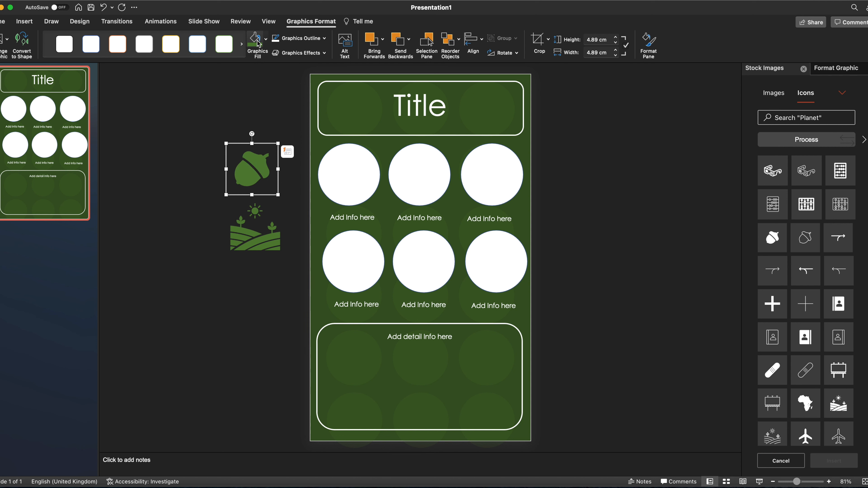
# Search the stock icons for "nature" and insert the solid bamboo icon, placed below the field icon at 5.3 cm square.
pyautogui.scroll(-3, 806, 358)
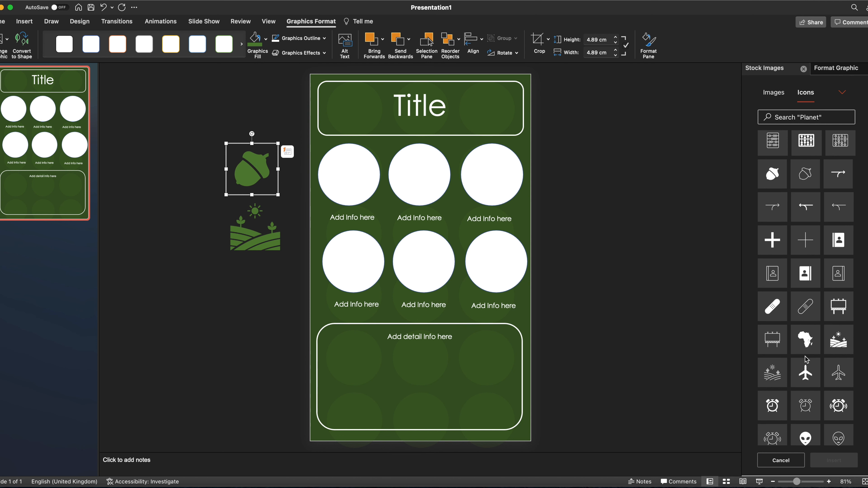
pyautogui.click(782, 118)
pyautogui.write('nature')
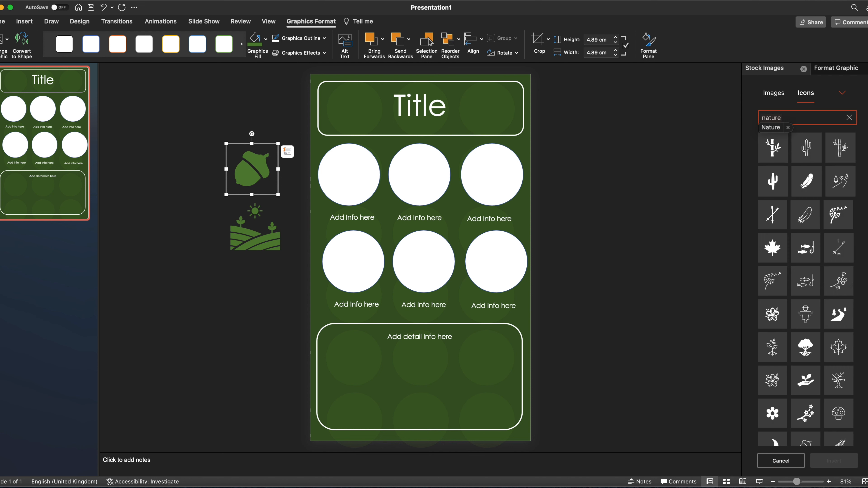
pyautogui.moveTo(774, 152)
pyautogui.click(774, 150)
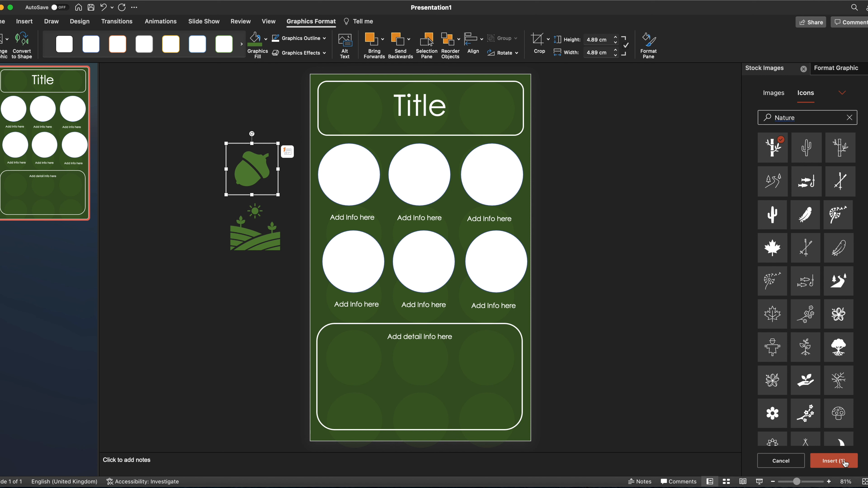
pyautogui.click(839, 465)
pyautogui.moveTo(415, 260); pyautogui.dragTo(282, 333)
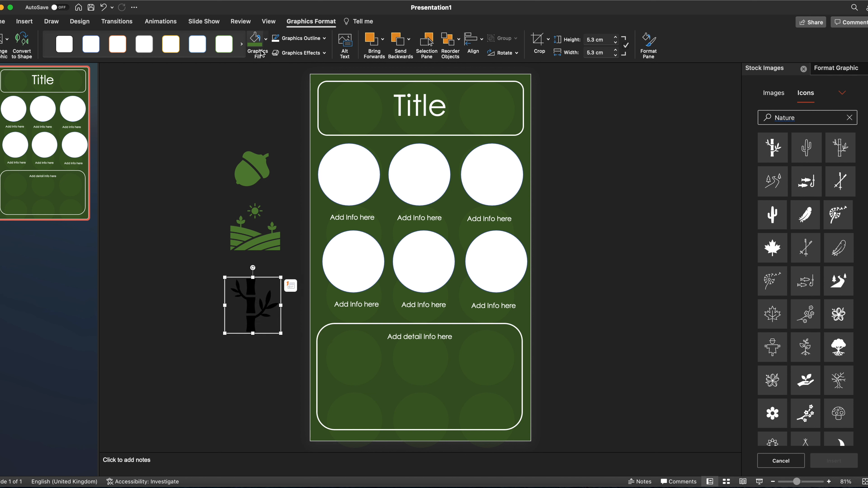
# Insert the solid maple leaf icon above the acorn icon at 3.92 cm square, filled with the same green.
pyautogui.click(772, 252)
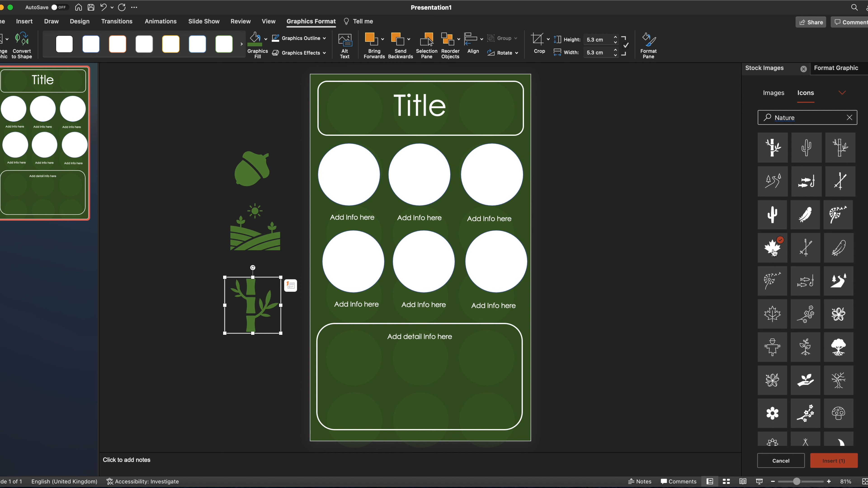
pyautogui.click(836, 465)
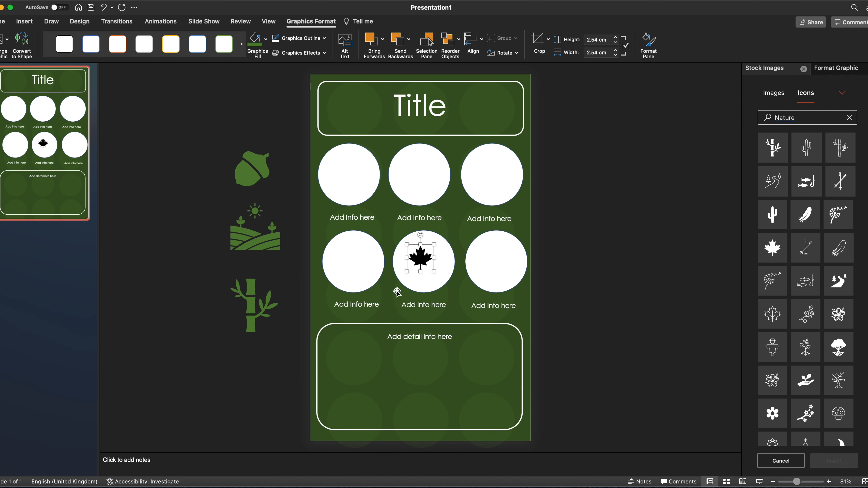
pyautogui.moveTo(428, 258); pyautogui.dragTo(281, 132)
pyautogui.moveTo(258, 106); pyautogui.dragTo(256, 105)
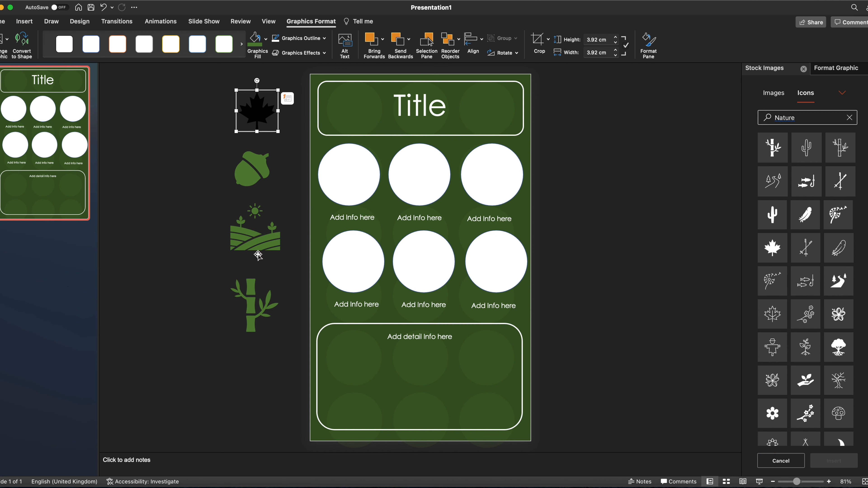
pyautogui.click(256, 40)
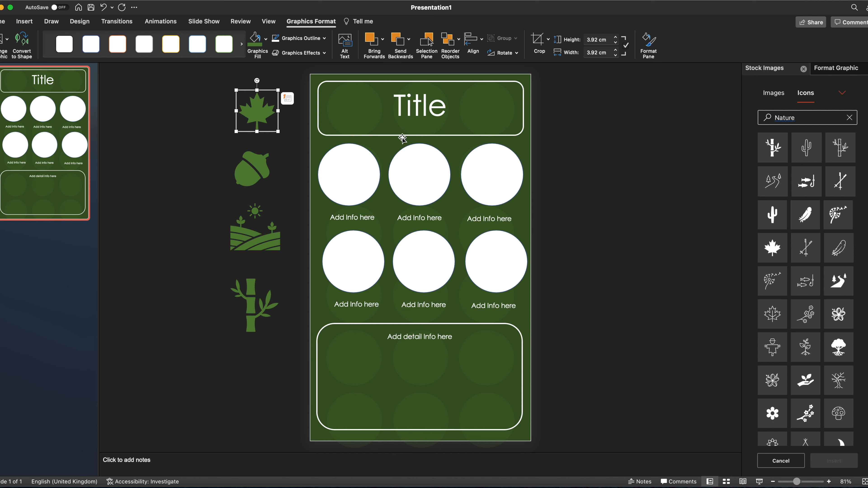
pyautogui.click(637, 315)
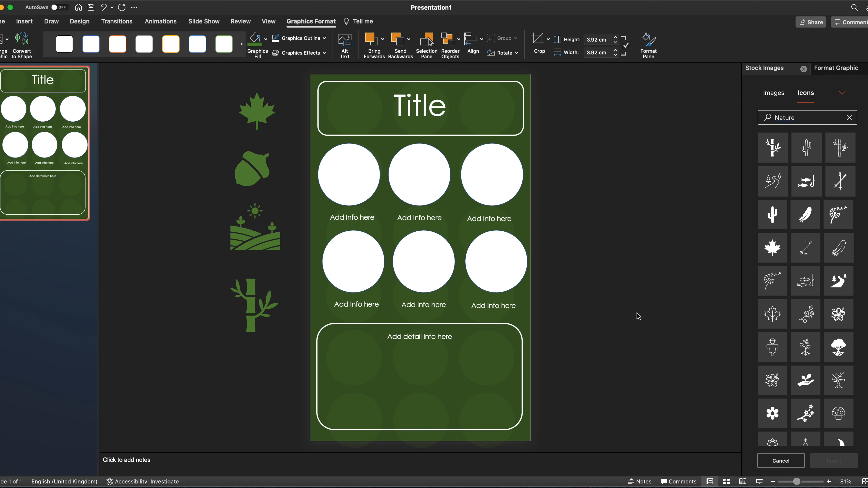
# Insert the outlined dandelion icon to the left of the maple leaf at 3.92 cm square and fill it with the same green.
pyautogui.click(773, 287)
pyautogui.click(845, 461)
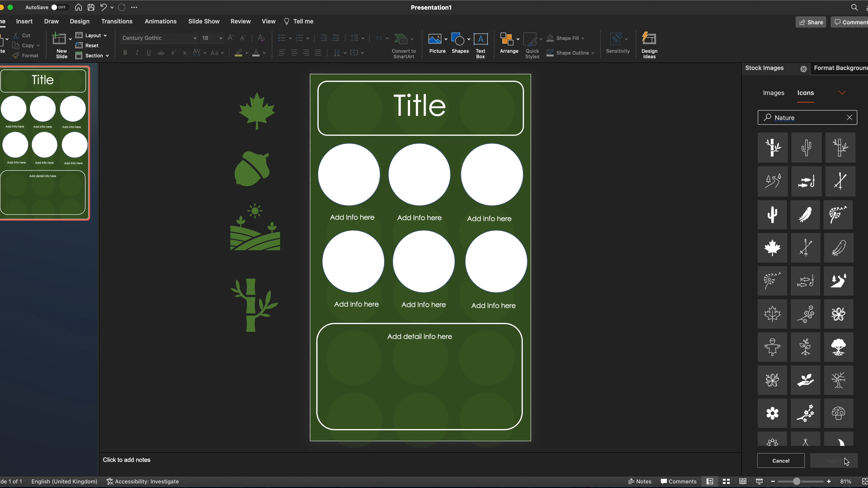
pyautogui.moveTo(432, 263); pyautogui.dragTo(208, 115)
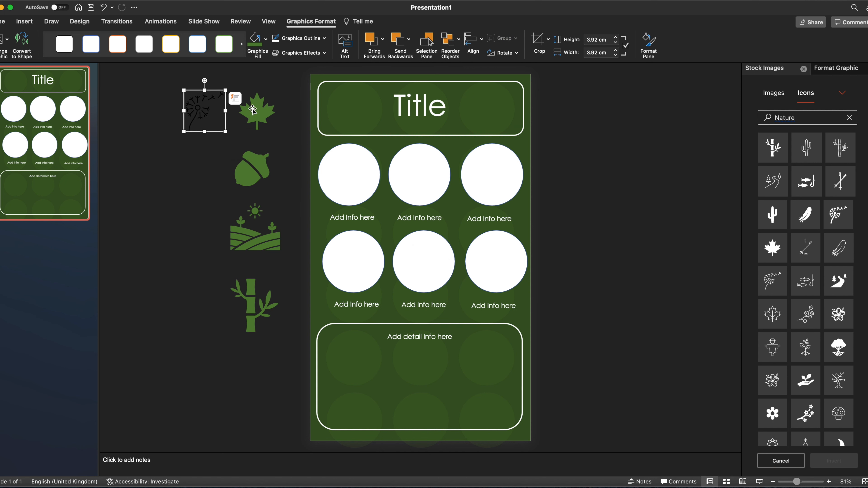
pyautogui.click(256, 44)
# Add the solid tree icon to the left of the acorn at 3.92 cm square, filled with the same green.
pyautogui.click(845, 351)
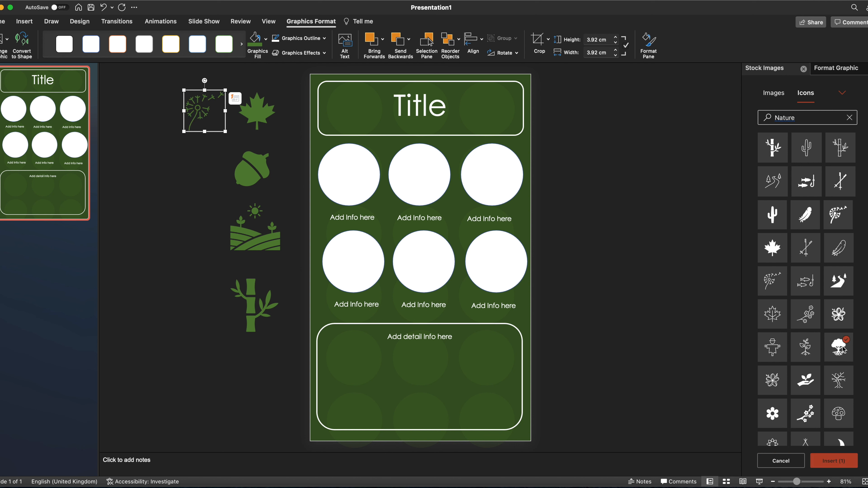
pyautogui.click(840, 464)
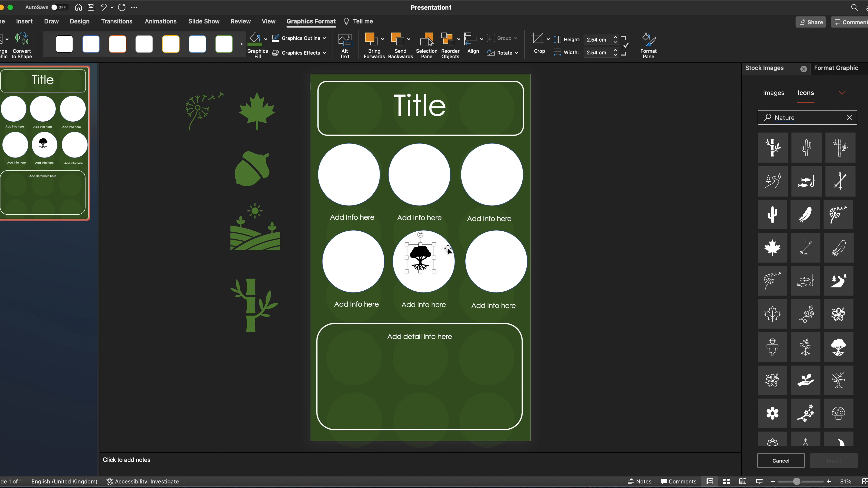
pyautogui.moveTo(421, 259); pyautogui.dragTo(219, 189)
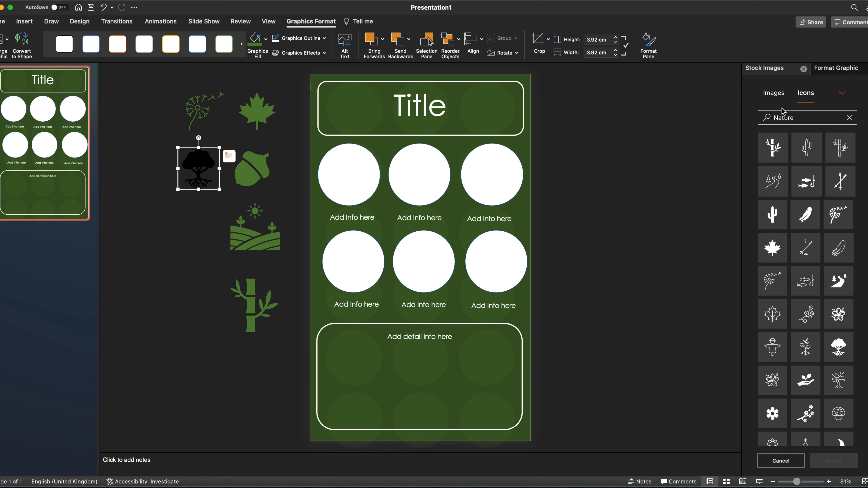
pyautogui.click(259, 42)
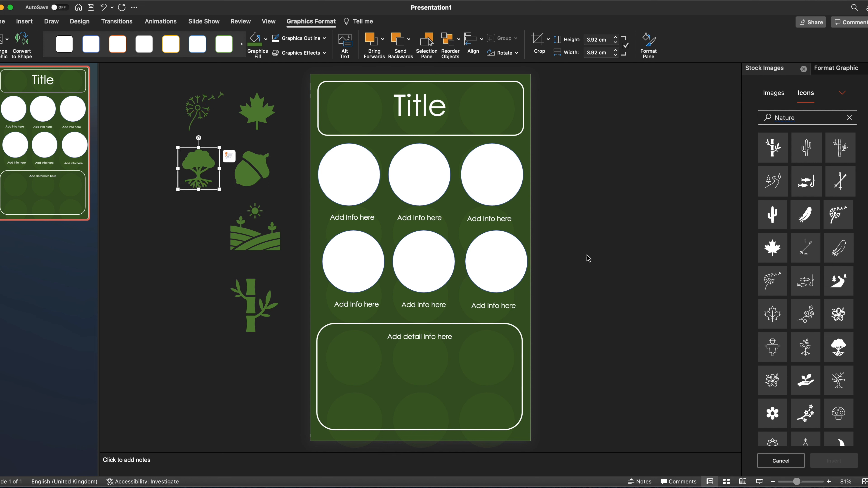
# Add the icon of a hand holding a plant to the left of the field icon at 3.95 cm square, filled green.
pyautogui.click(808, 385)
pyautogui.click(834, 461)
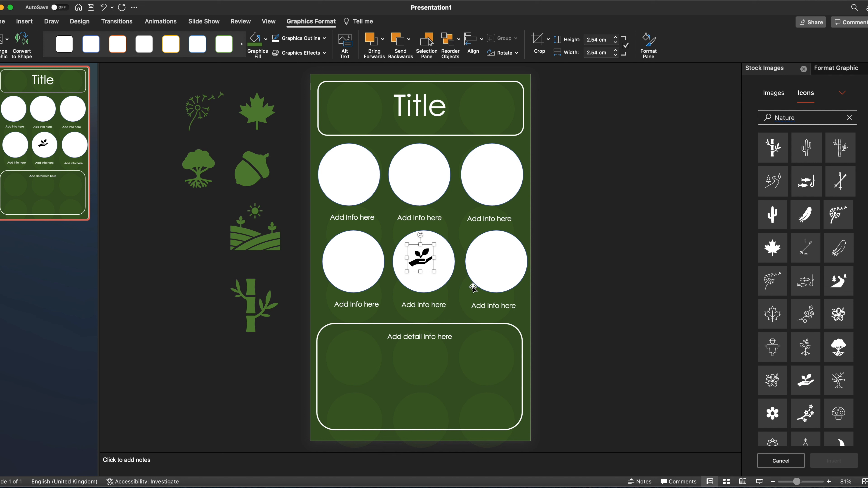
pyautogui.moveTo(425, 263); pyautogui.dragTo(200, 230)
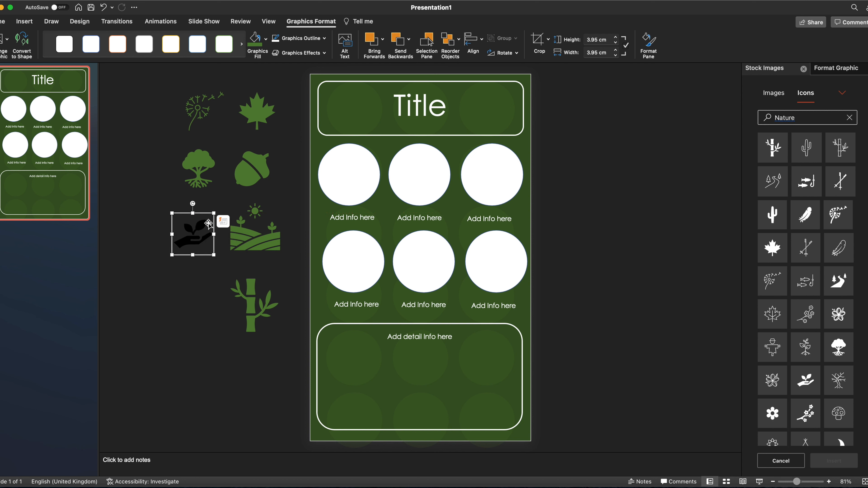
pyautogui.click(257, 44)
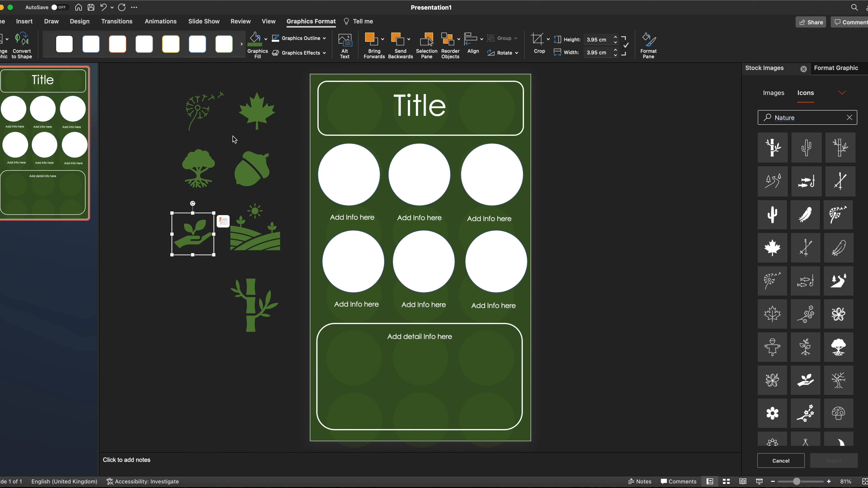
pyautogui.click(646, 308)
# Insert the outlined blossom branch icon to the left of the bamboo at 3.95 cm square and fill it green.
pyautogui.scroll(-1, 776, 381)
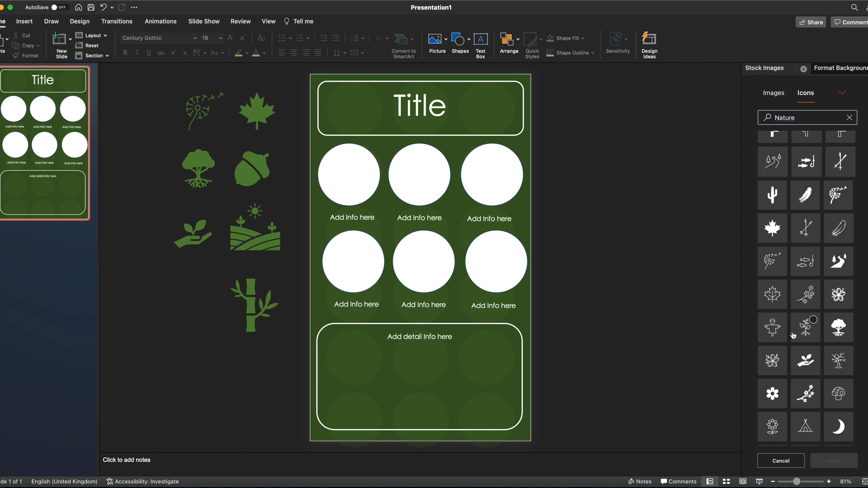
pyautogui.click(804, 303)
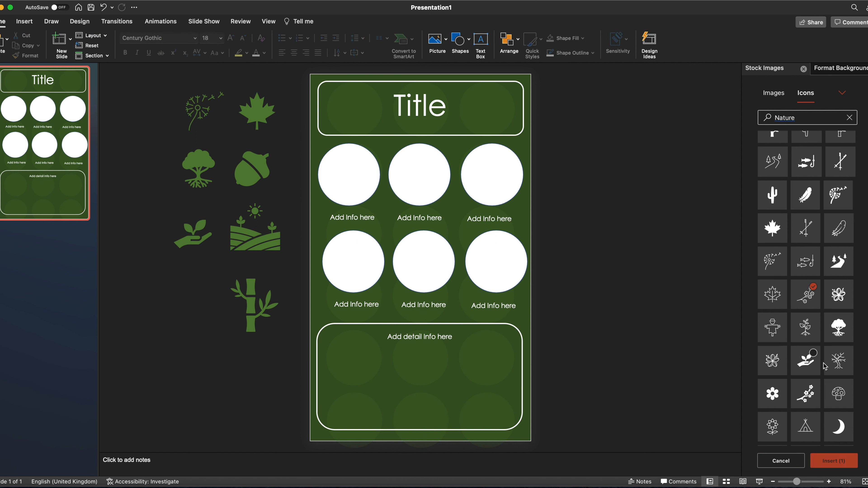
pyautogui.click(840, 459)
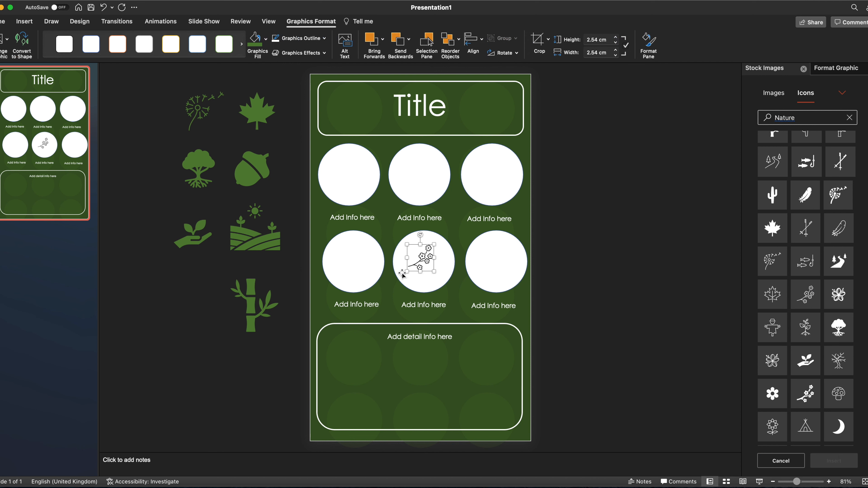
pyautogui.moveTo(424, 260); pyautogui.dragTo(214, 319)
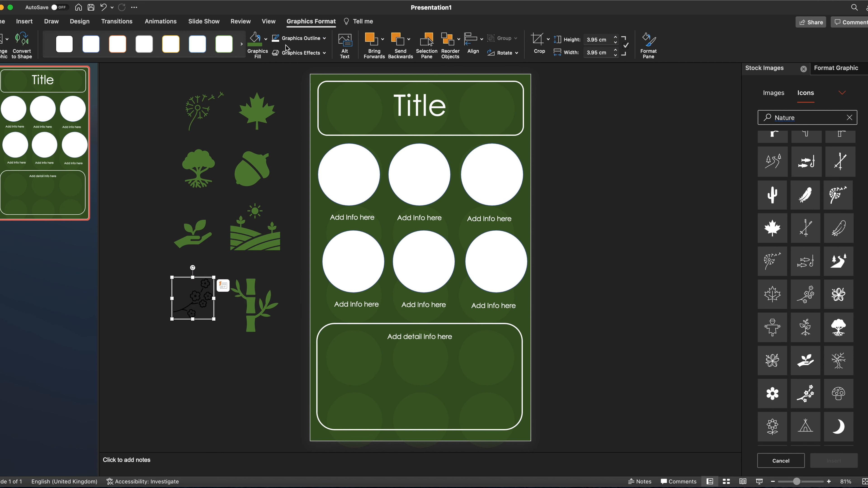
pyautogui.click(258, 43)
pyautogui.click(596, 248)
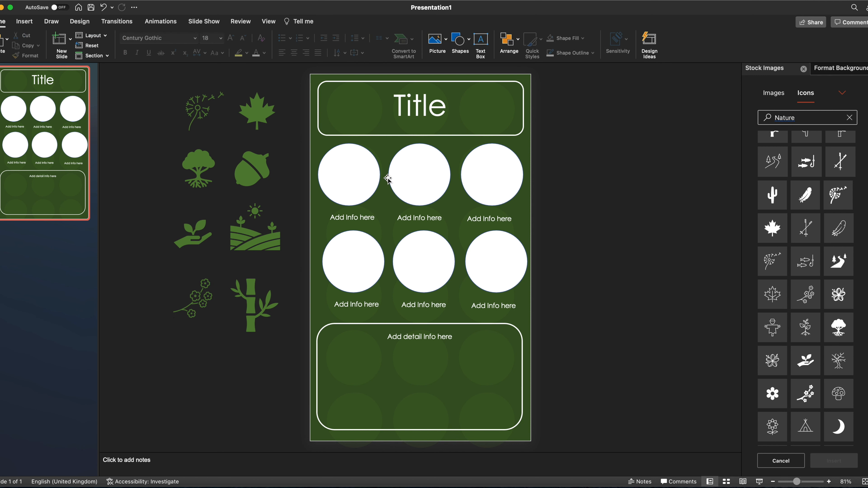
# Try out a copy of the acorn icon on the first circle of the upper row.
pyautogui.click(255, 173)
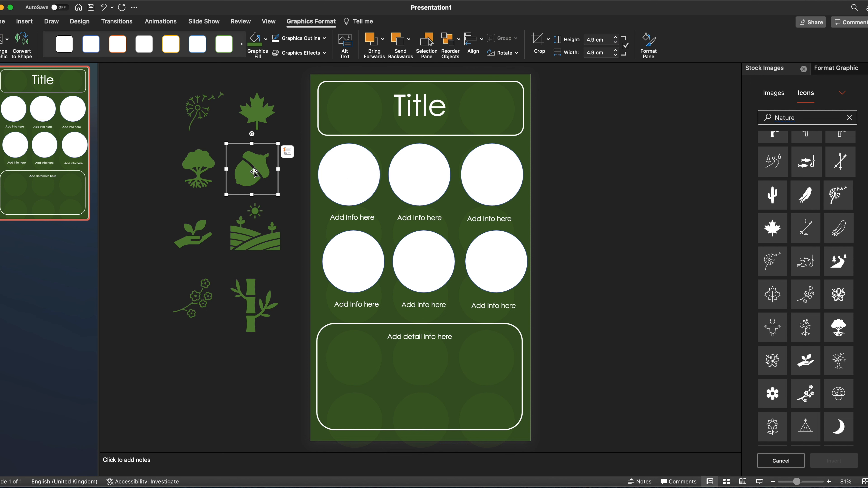
pyautogui.moveTo(256, 175); pyautogui.dragTo(347, 174)
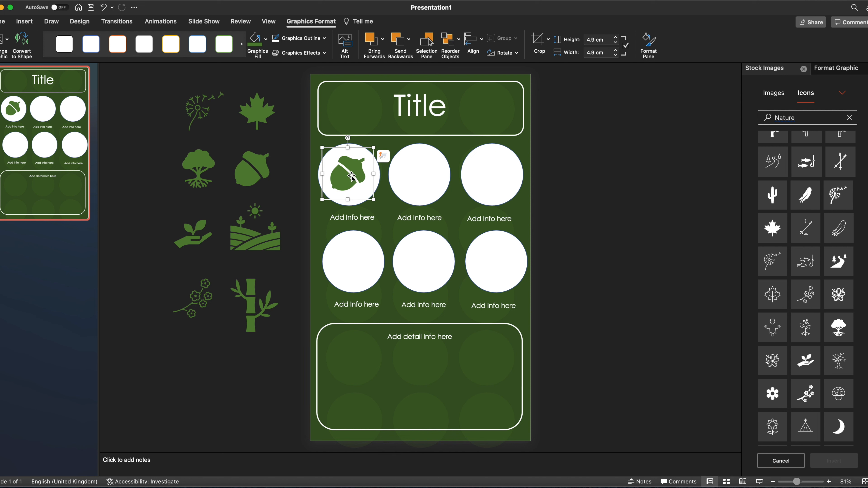
pyautogui.press('Delete')
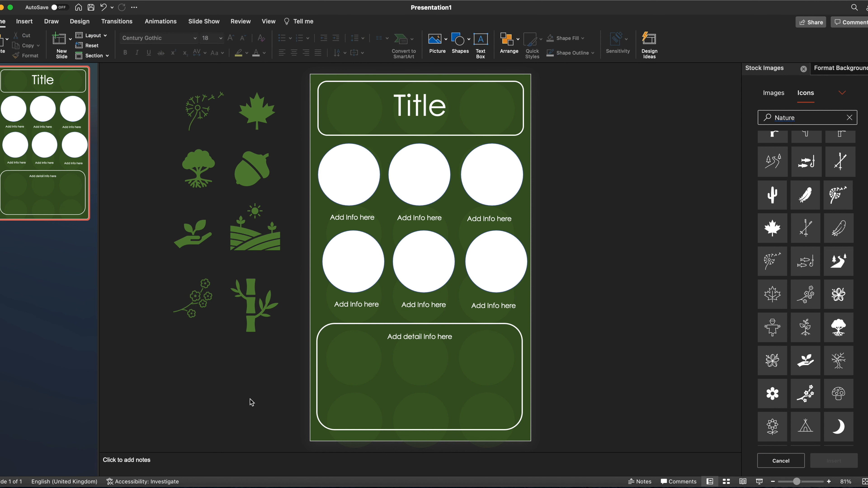
# Add a text box below the icons reading "Copy and past the most appropriate icon into your infographic".
pyautogui.click(29, 22)
pyautogui.click(394, 42)
pyautogui.moveTo(178, 353); pyautogui.dragTo(274, 377)
pyautogui.write('Copy and past the most appro')
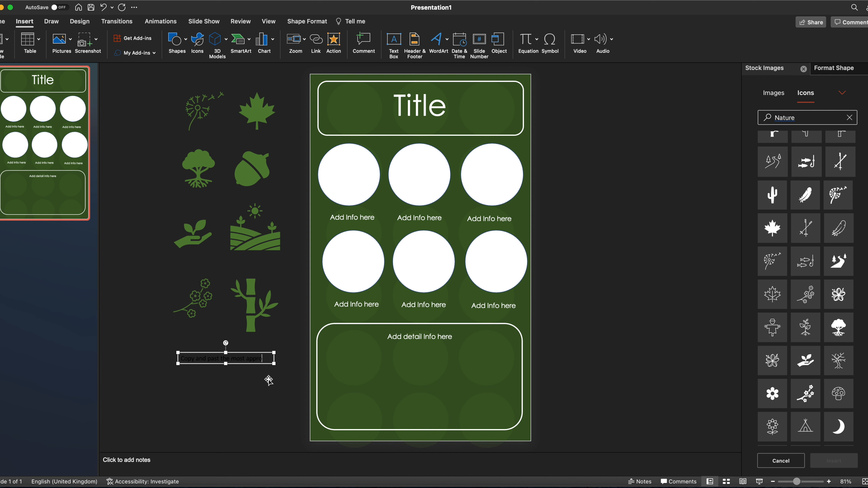
pyautogui.write('riate icon into your')
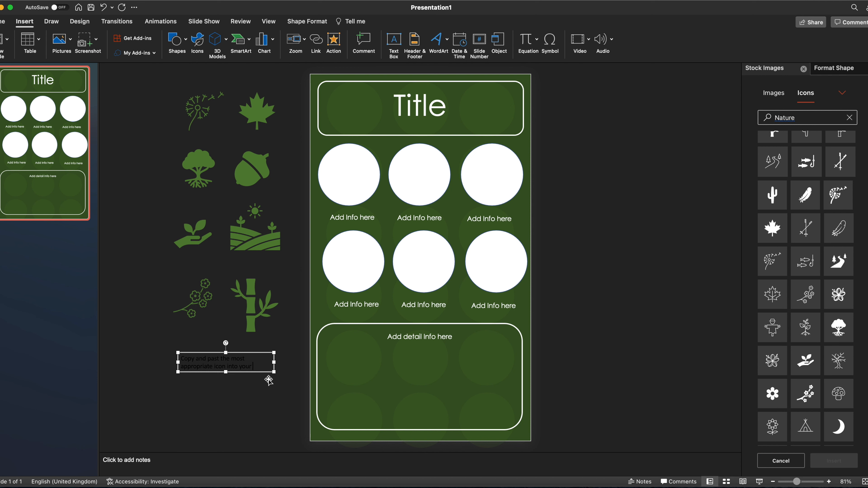
pyautogui.write('graphic')
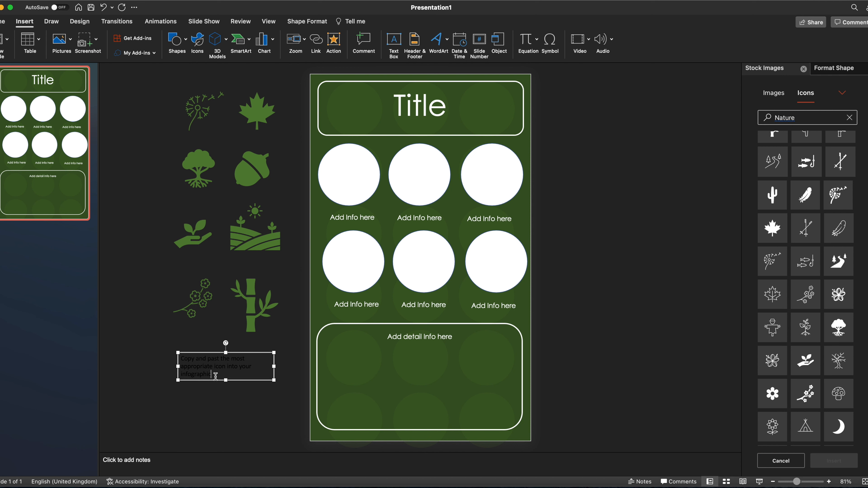
# Change the font colour of the instruction text below the icons to white.
pyautogui.moveTo(216, 376); pyautogui.dragTo(184, 349)
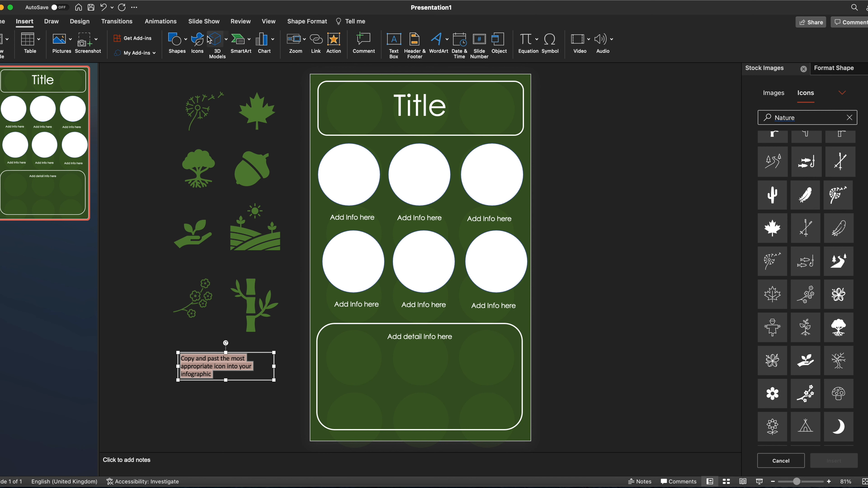
pyautogui.click(4, 21)
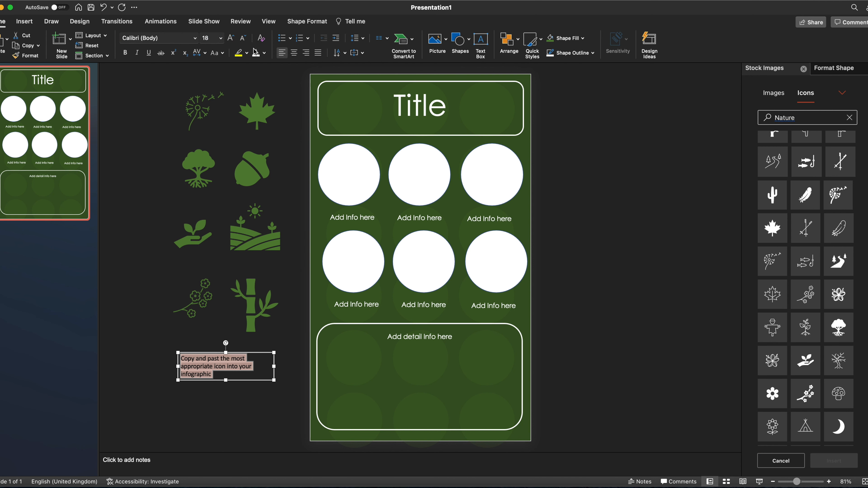
pyautogui.click(268, 397)
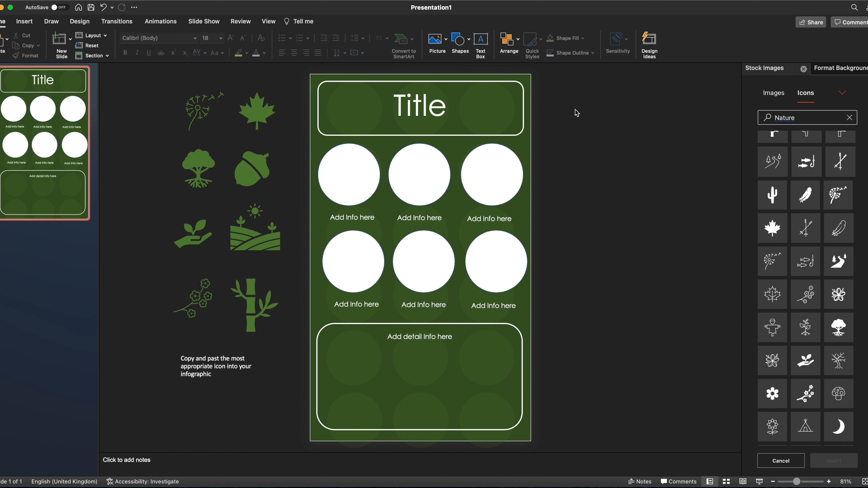
# Duplicate the instruction text box, place the copy outside the slide to the right of the title box and select its text.
pyautogui.click(236, 374)
pyautogui.click(257, 353)
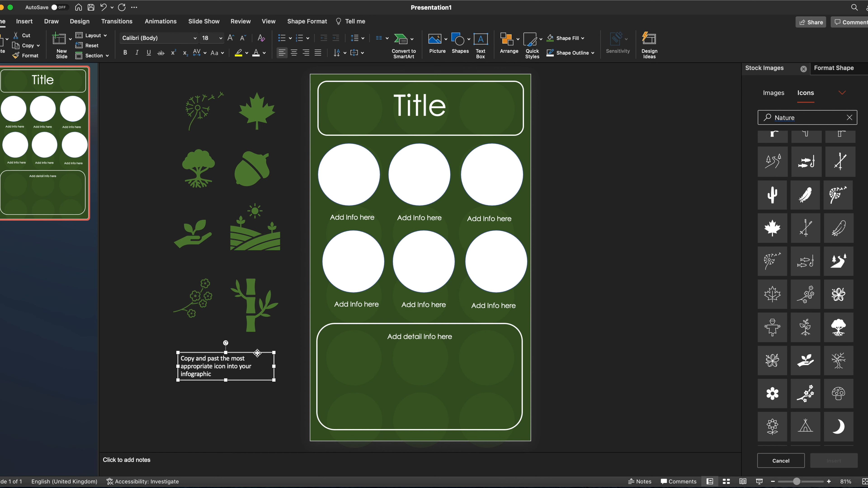
pyautogui.press('super+v')
pyautogui.moveTo(257, 354); pyautogui.dragTo(632, 97)
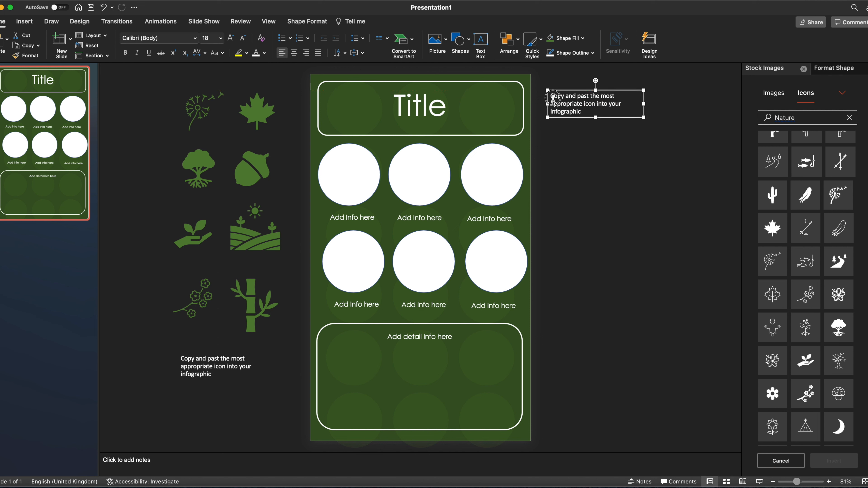
pyautogui.moveTo(551, 97); pyautogui.dragTo(579, 113)
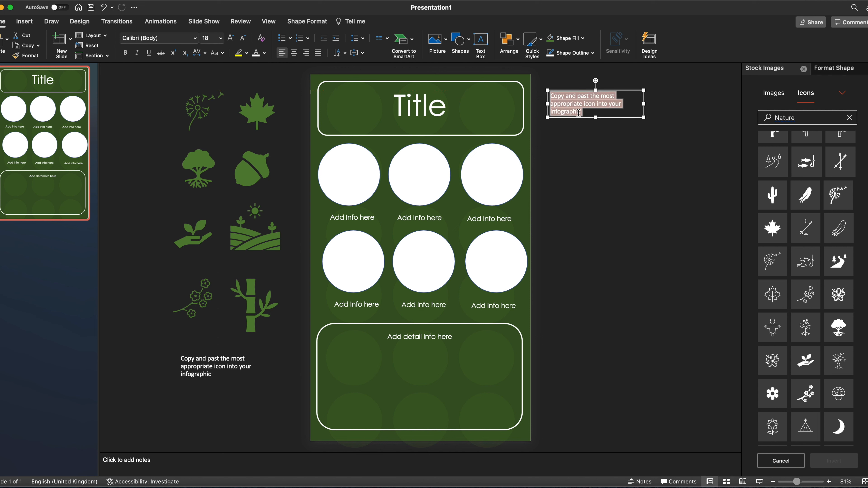